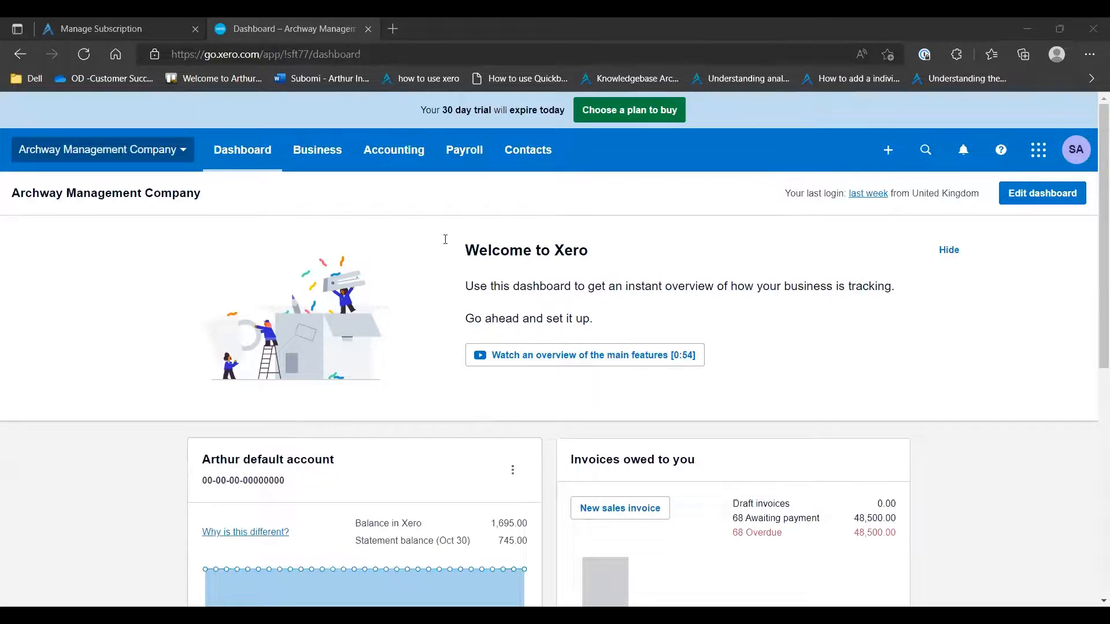
Open the Arthur default account in a new browser tab and switch to that tab
scroll(508, 265, "down", 1)
scroll(537, 255, "down", 3)
scroll(550, 246, "down", 4)
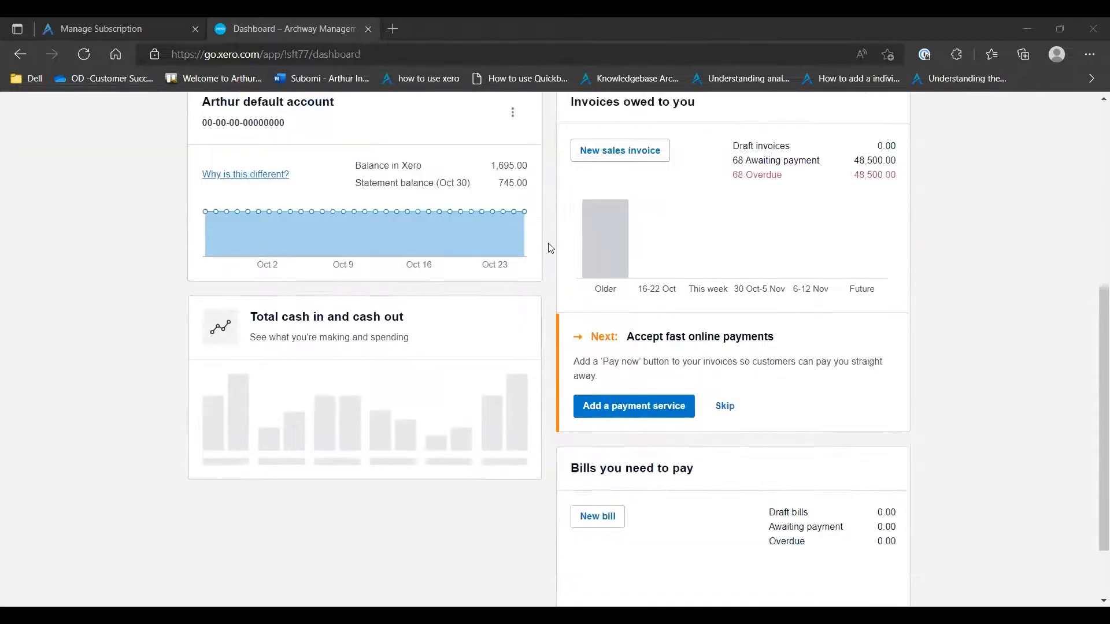
scroll(547, 252, "up", 5)
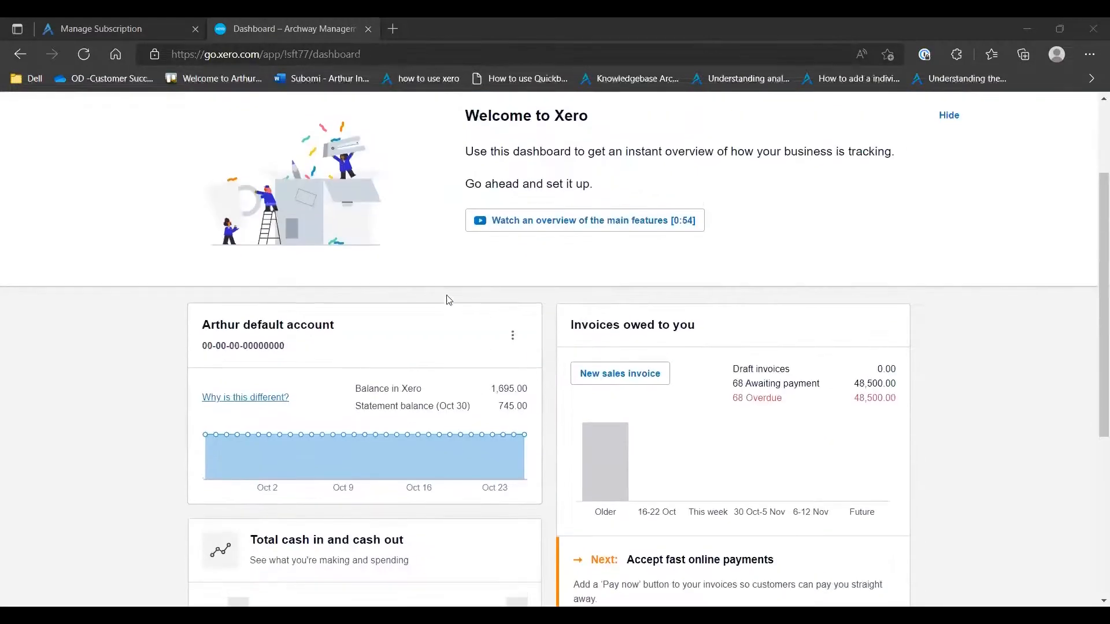
right_click(279, 328)
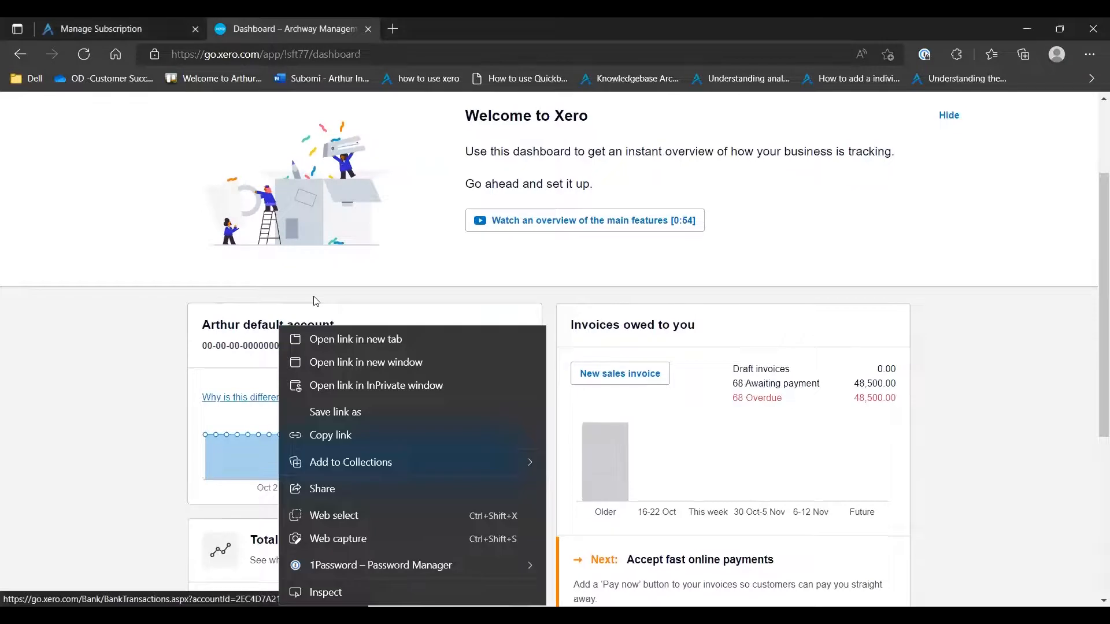
left_click(355, 339)
left_click(443, 29)
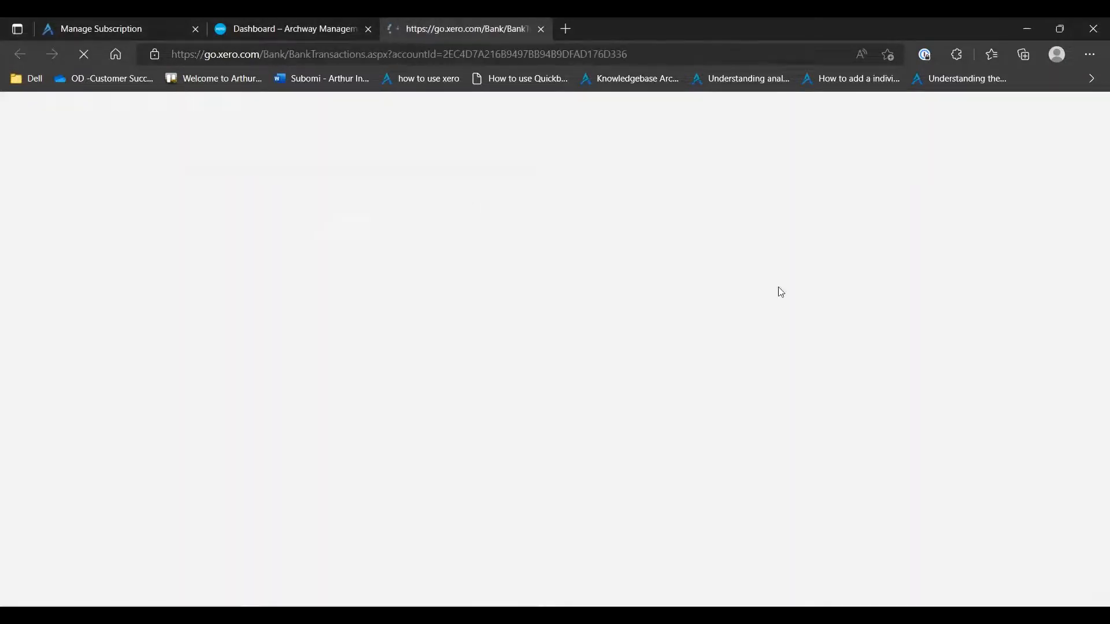
Unreconcile the upper of the two 12 Oct 2020 payments of 600.00 in the account transactions and confirm it
scroll(1005, 475, "down", 3)
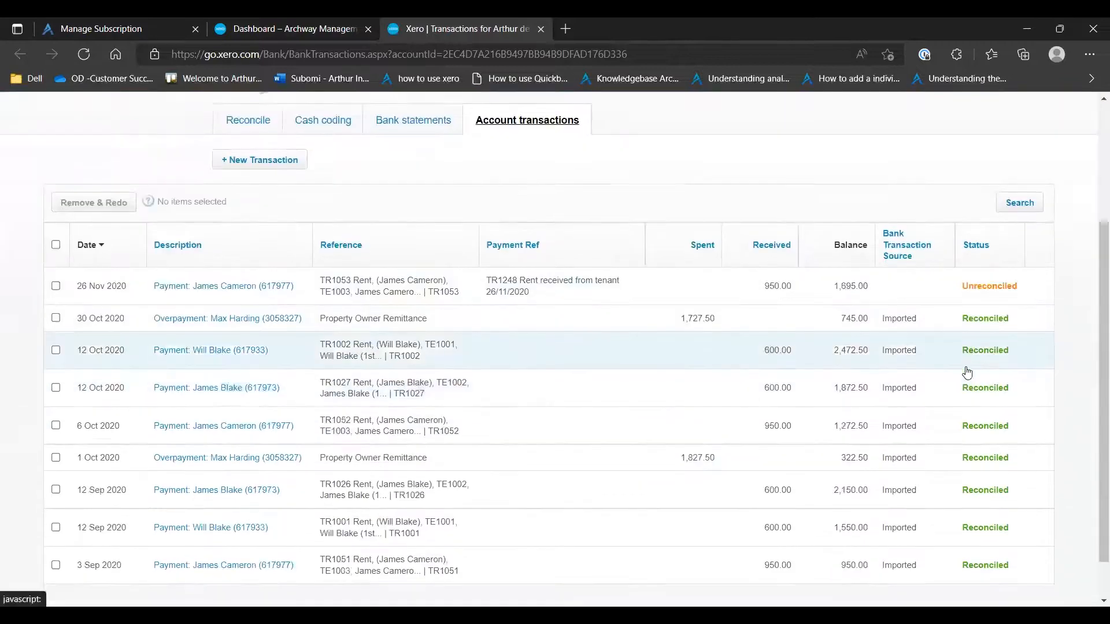
scroll(967, 373, "down", 1)
right_click(1002, 273)
left_click(784, 293)
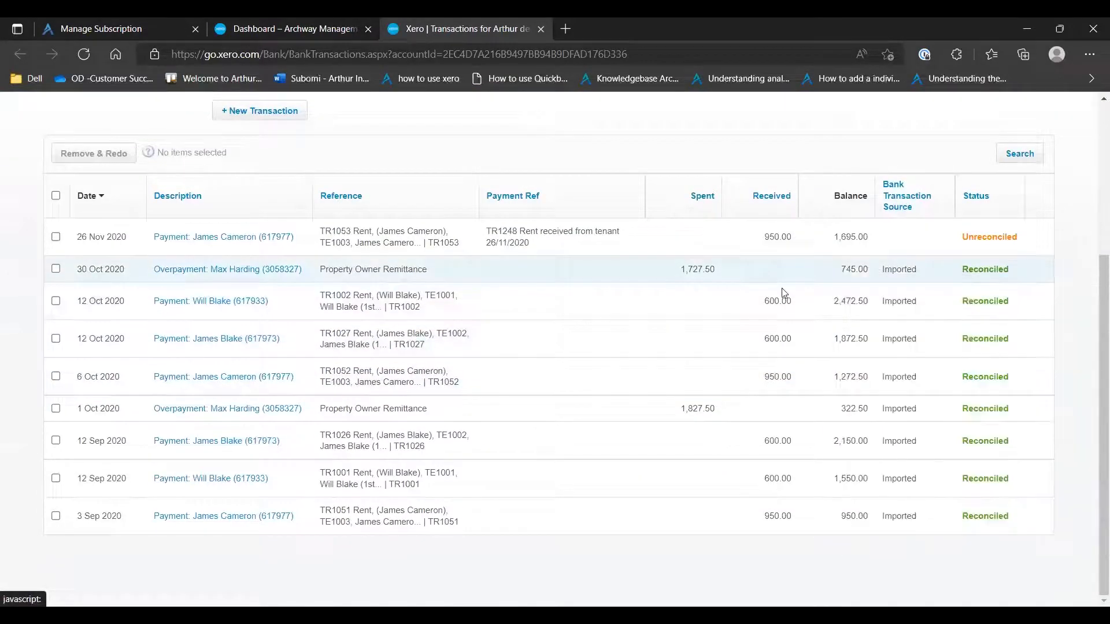
left_click(852, 253)
left_click(865, 331)
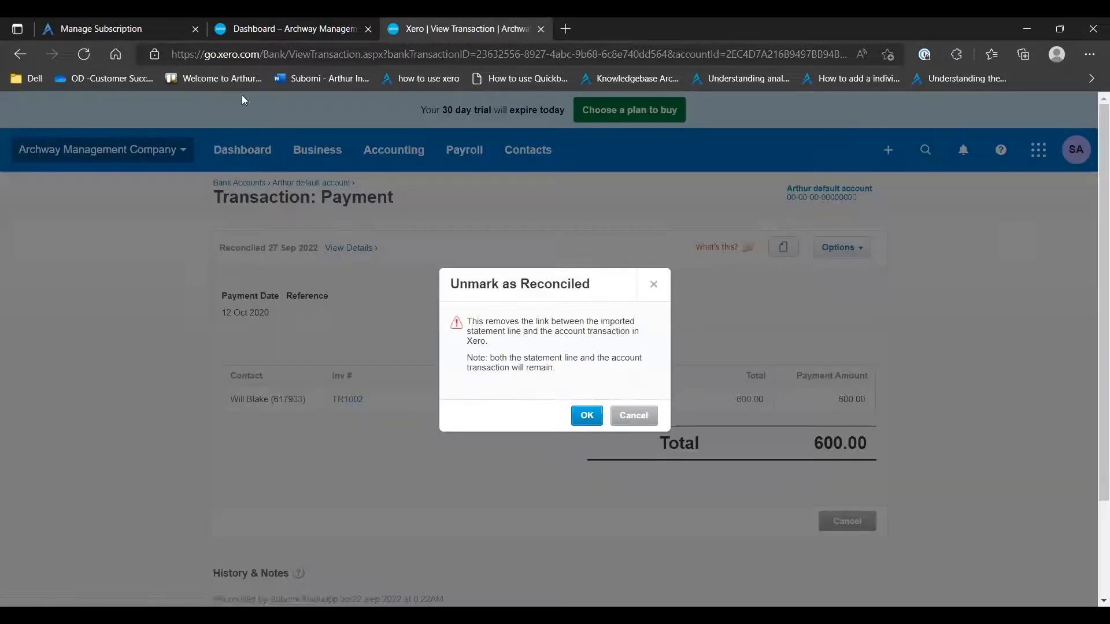
left_click(585, 415)
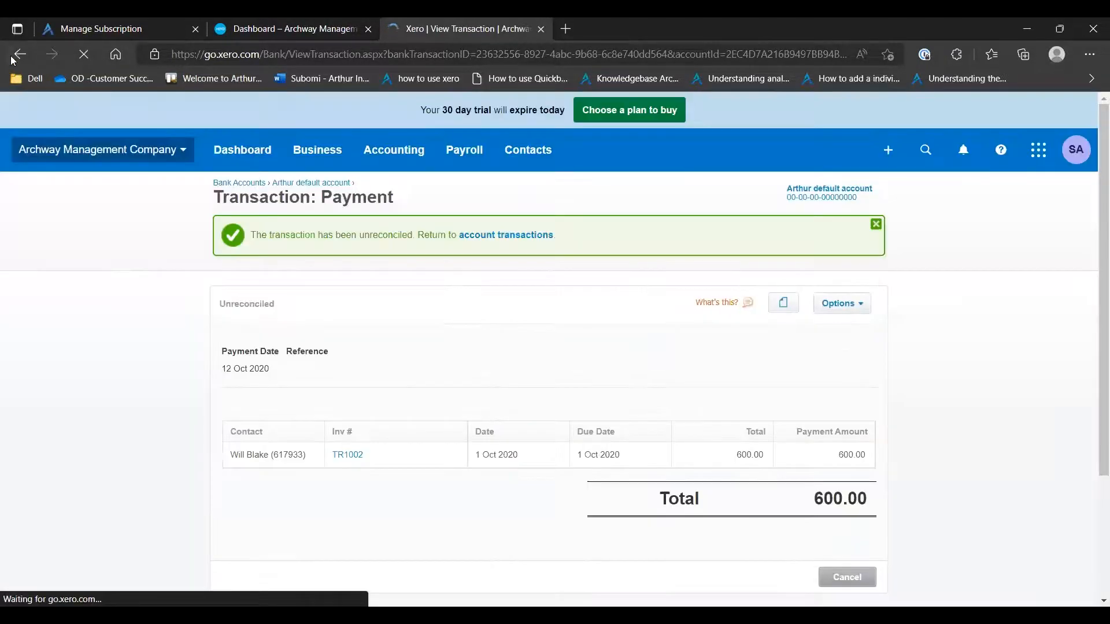
Return to the account transactions and unreconcile the other 12 Oct 2020 payment of 600.00
left_click(12, 59)
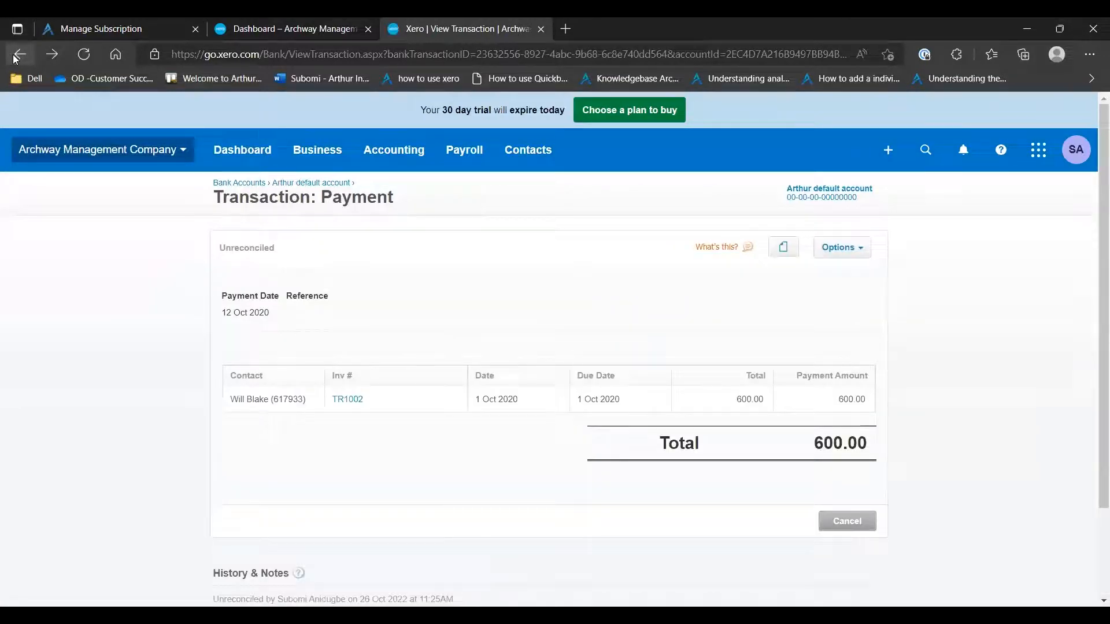
left_click(17, 59)
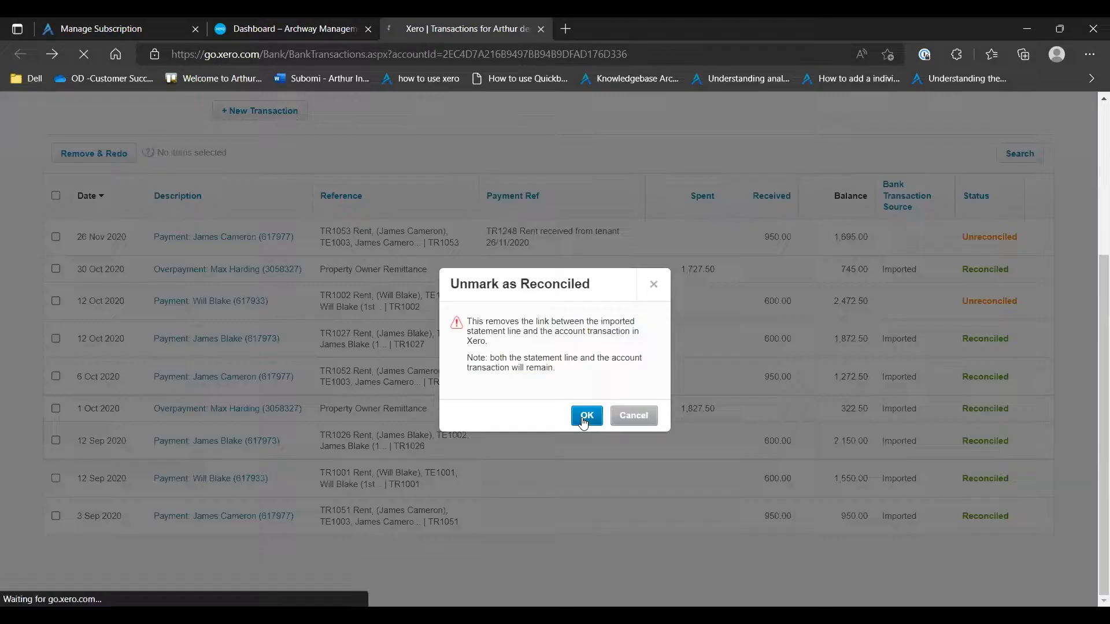
left_click(584, 418)
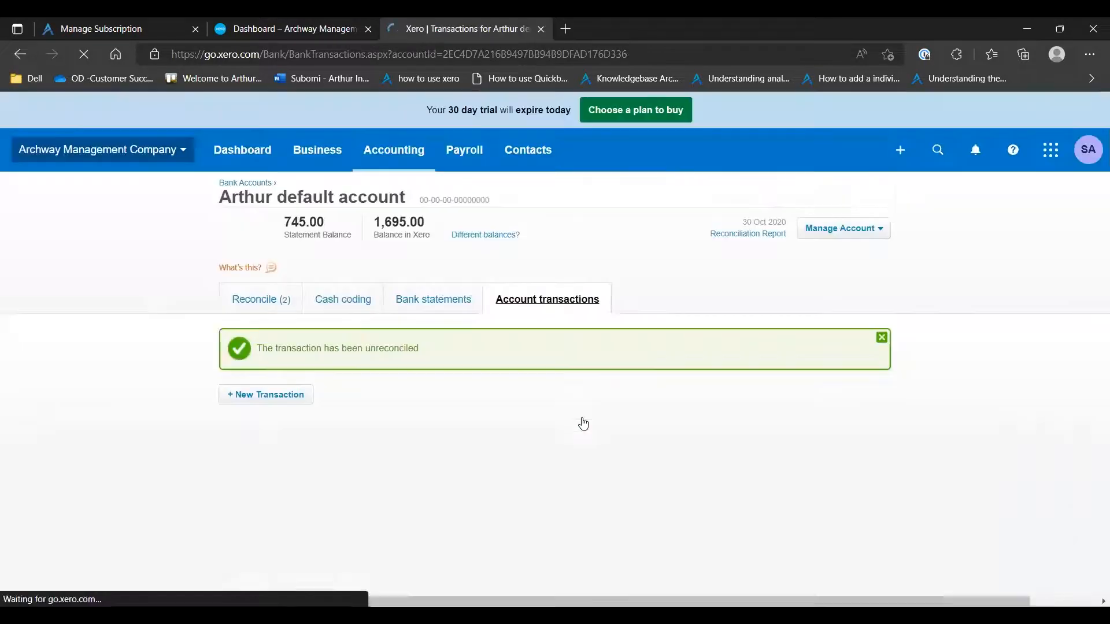
scroll(602, 387, "down", 3)
scroll(528, 364, "up", 3)
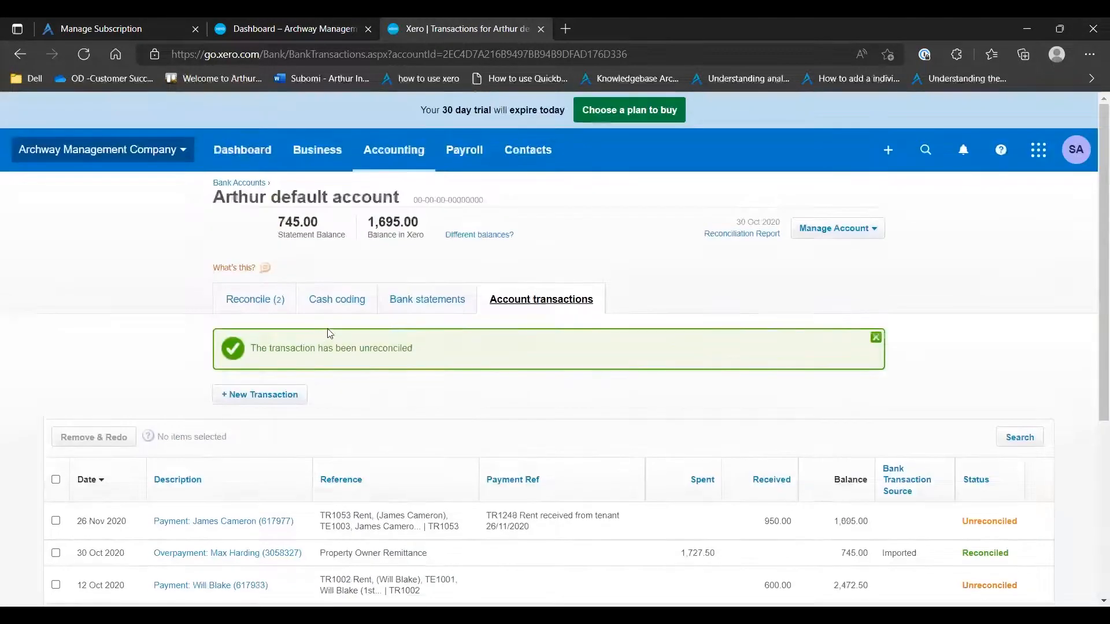
Return to the dashboard and review the bank account, invoices owed, cash flow and bills sections
left_click(262, 149)
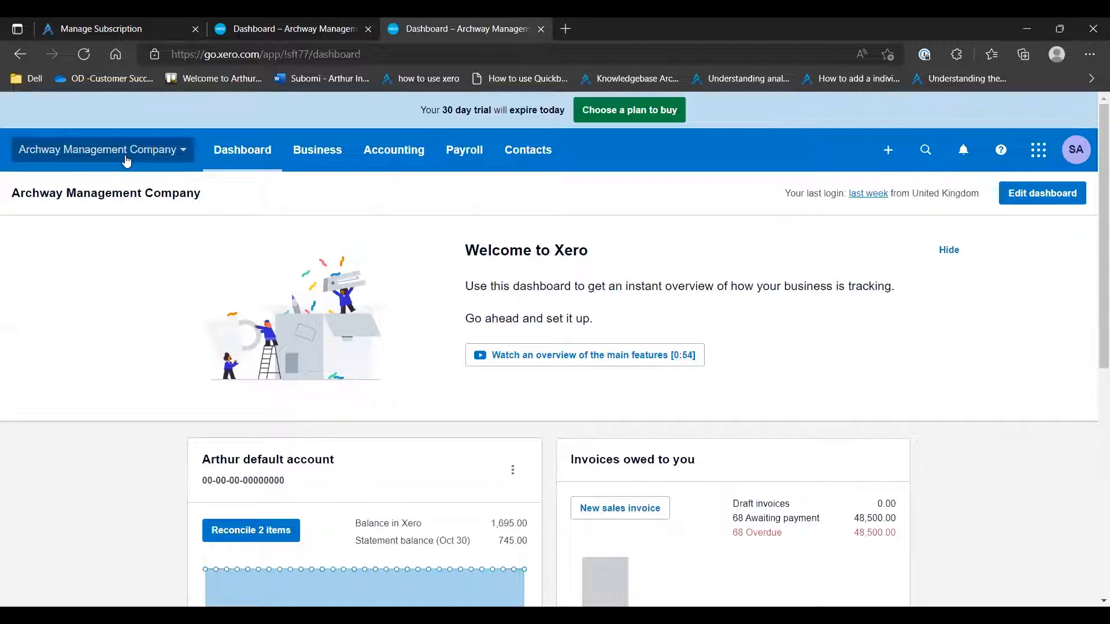
scroll(553, 297, "down", 3)
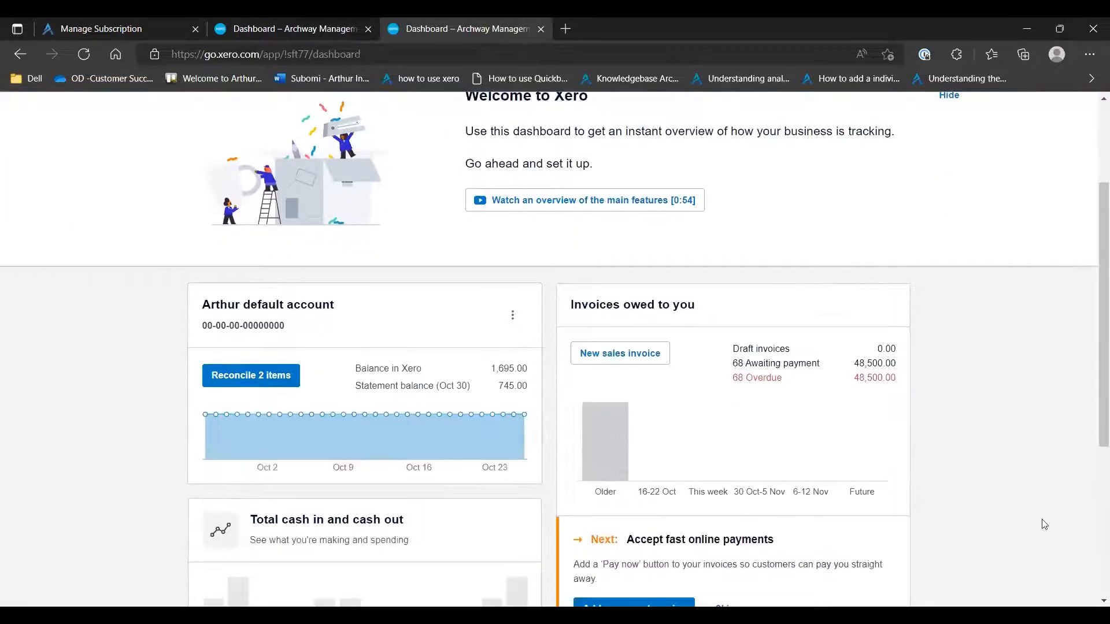
scroll(543, 298, "down", 3)
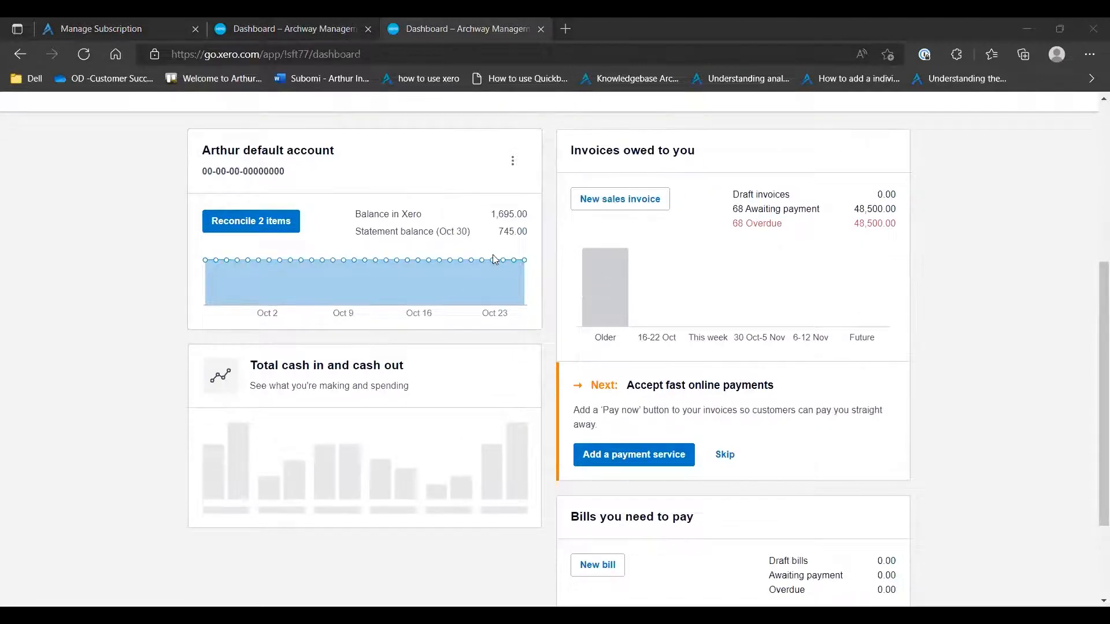
scroll(495, 260, "down", 3)
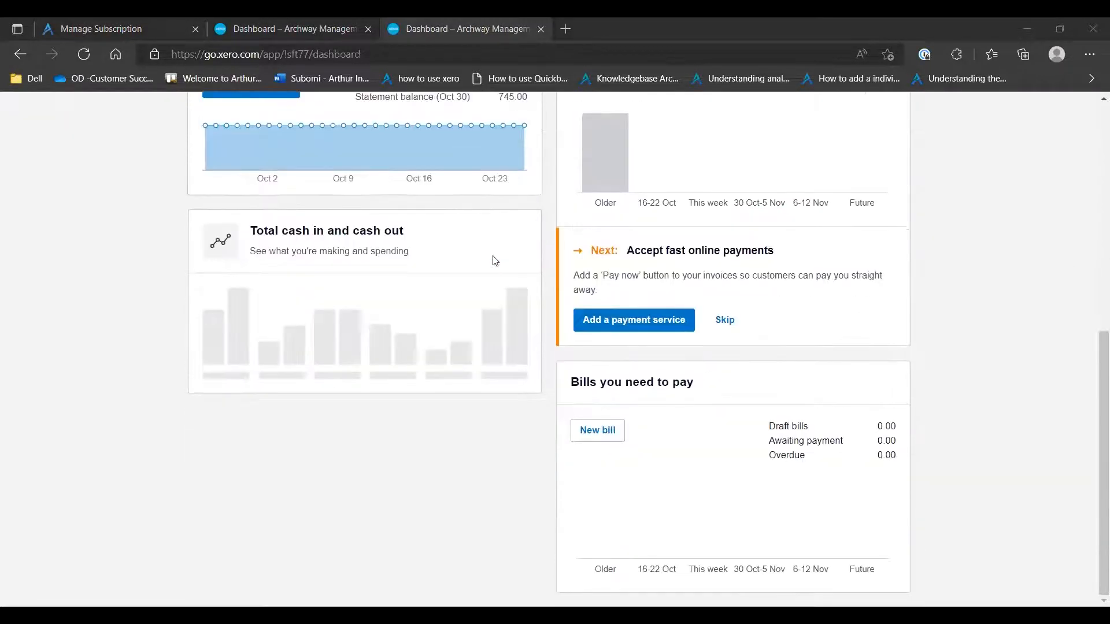
scroll(219, 144, "up", 10)
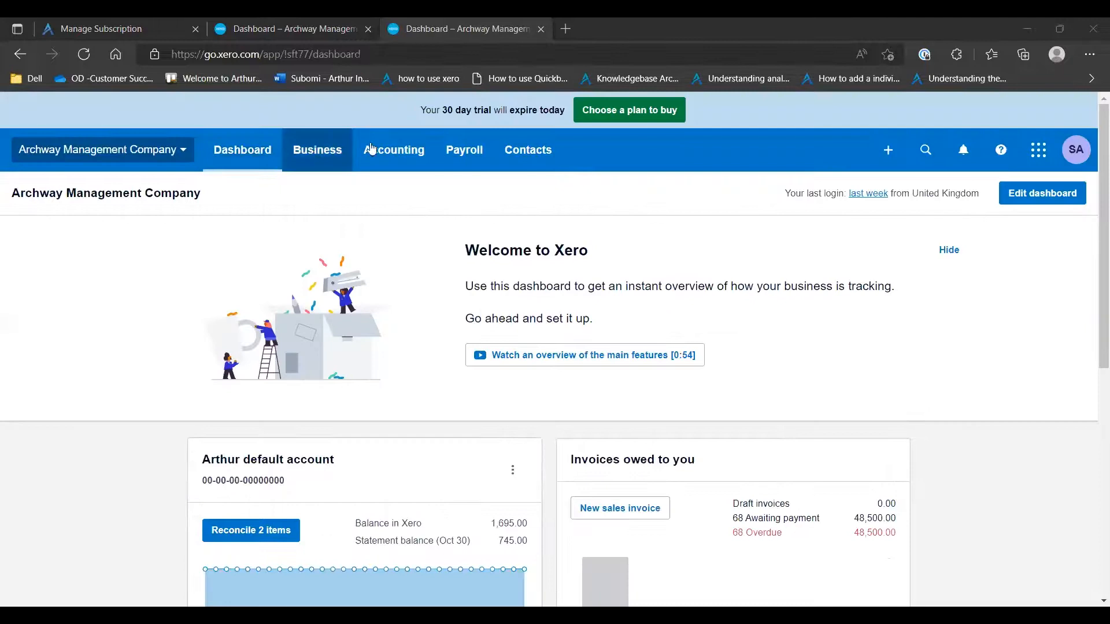
Open the list of all contacts and dismiss the introductory tour
left_click(519, 164)
left_click(533, 166)
left_click(532, 169)
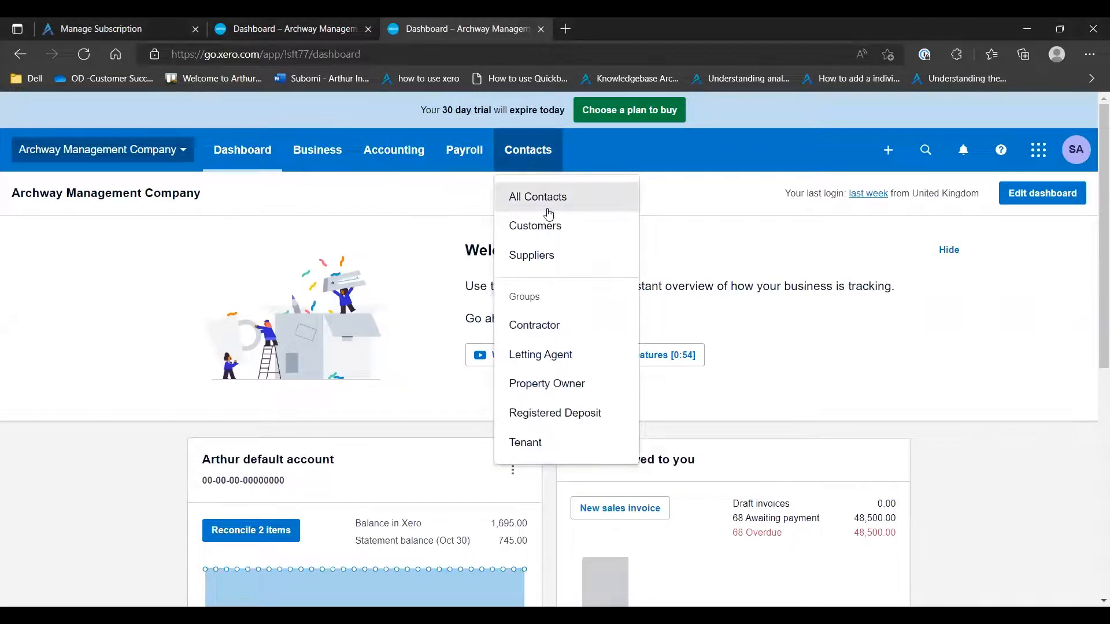
left_click(546, 196)
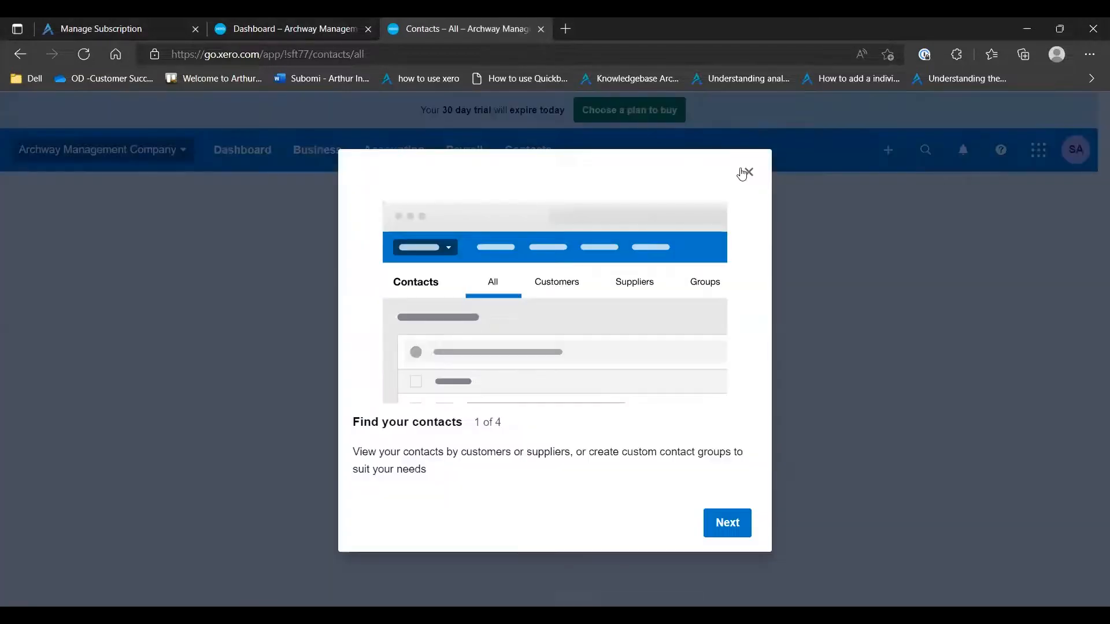
left_click(745, 173)
Review the contact list, open the third contact's record in a new browser tab and switch to it
scroll(559, 308, "down", 7)
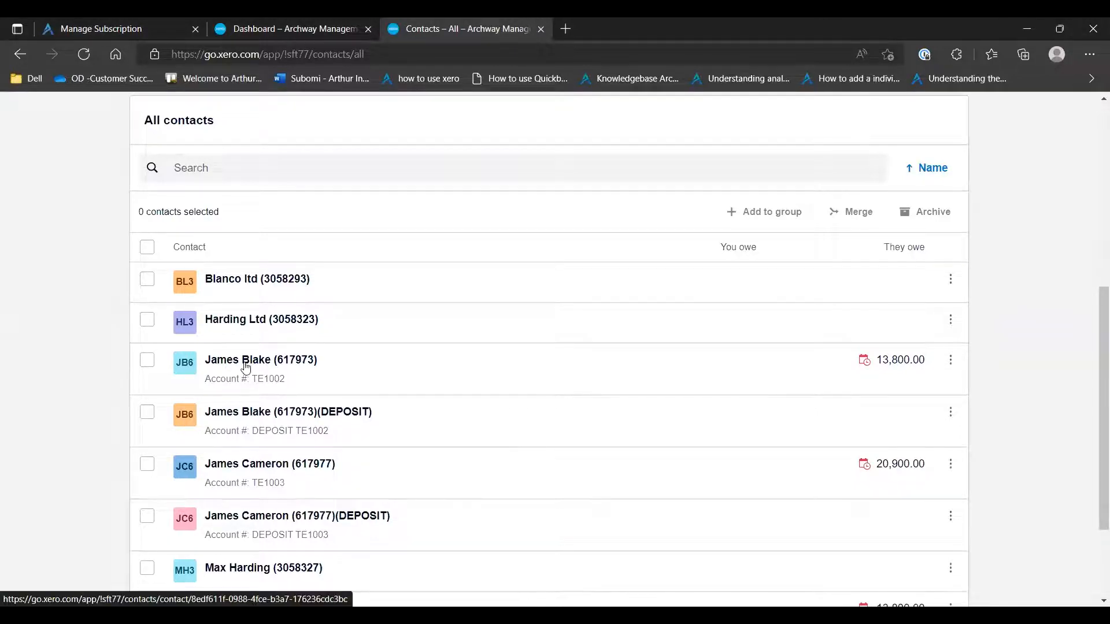
scroll(246, 367, "down", 3)
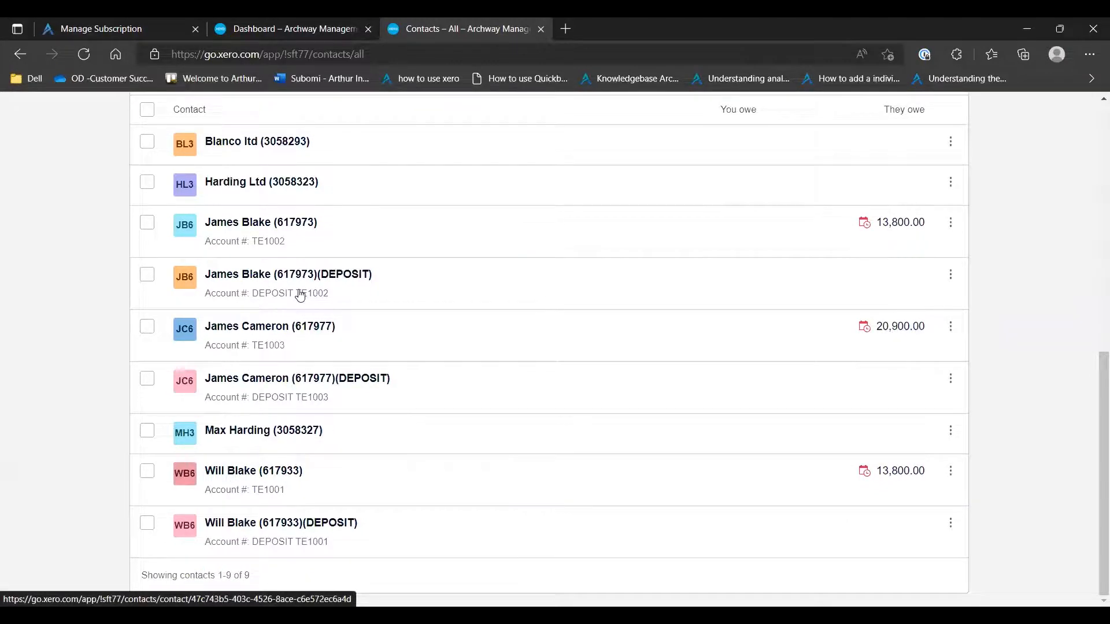
scroll(302, 292, "up", 5)
scroll(302, 293, "down", 5)
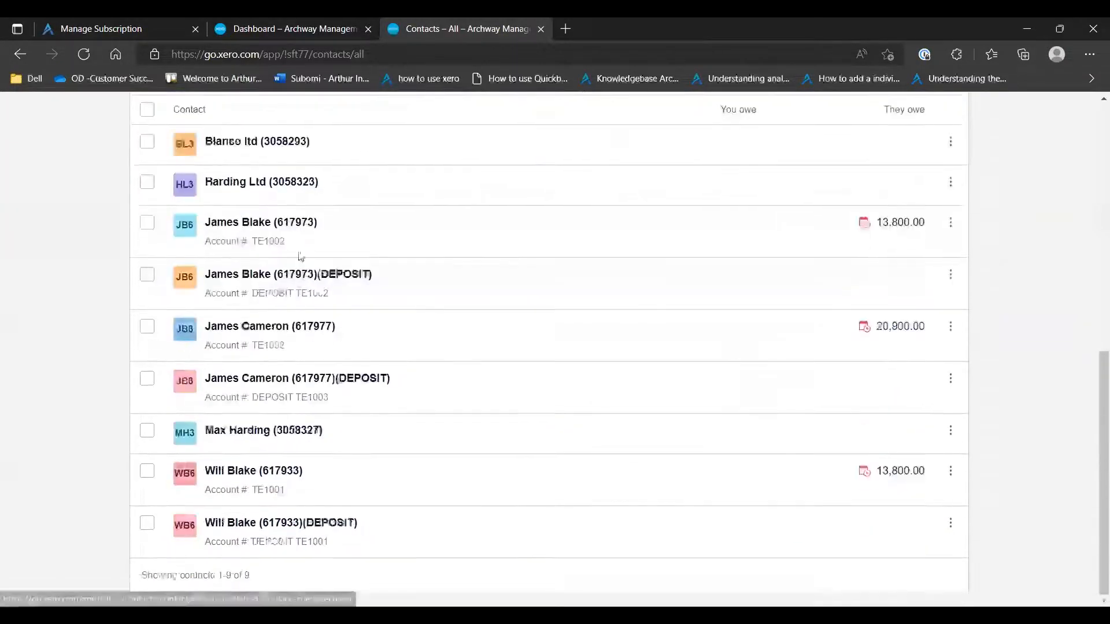
right_click(261, 222)
left_click(281, 229)
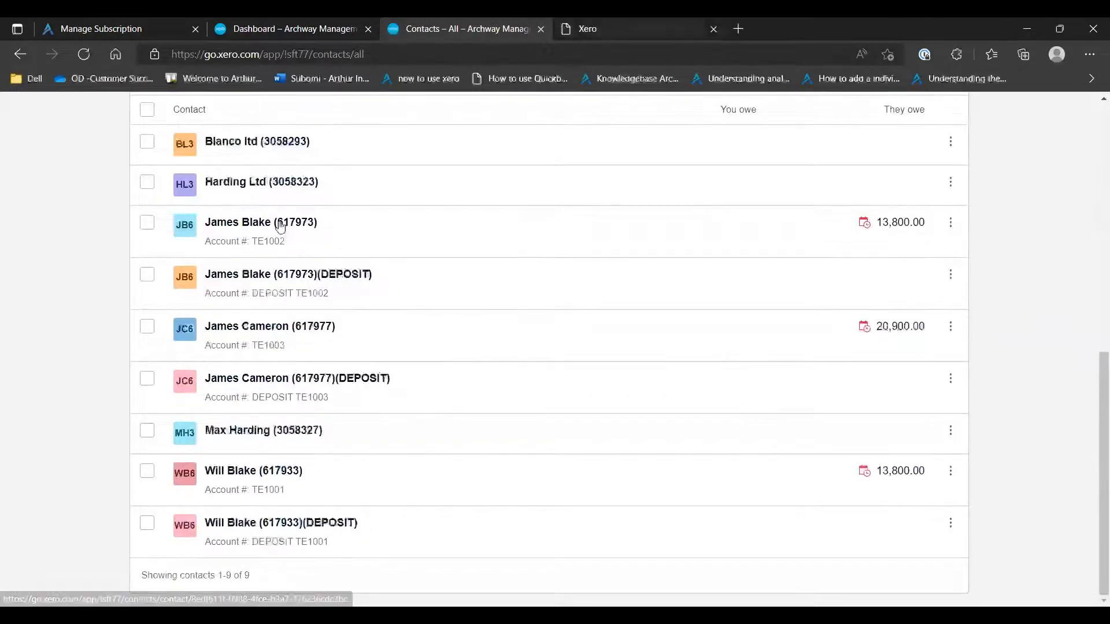
key("ctrl+Tab")
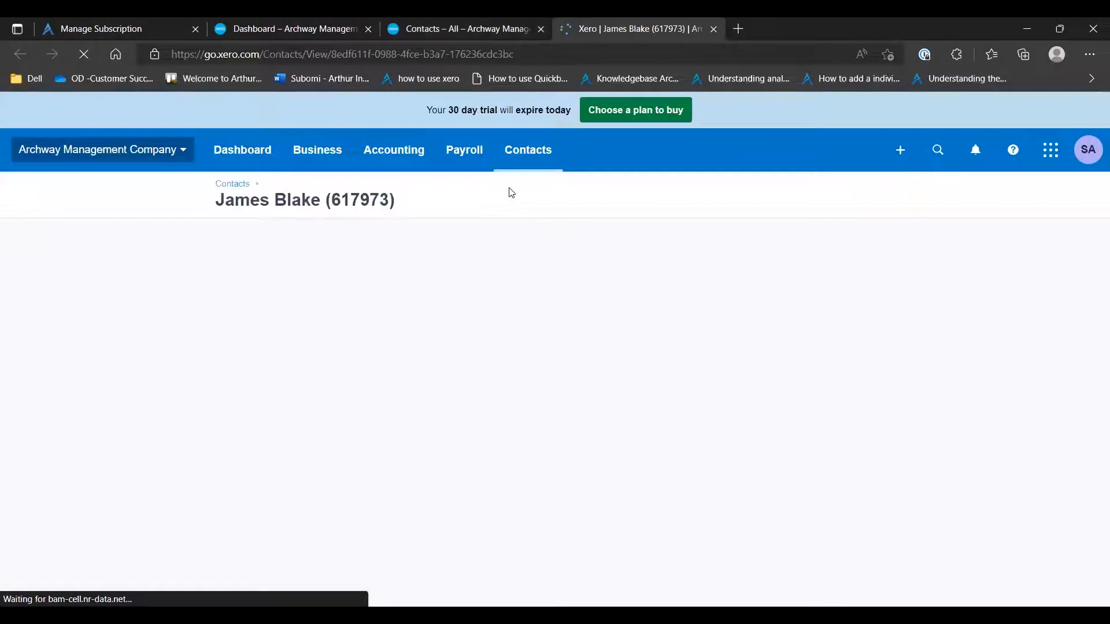
Examine the contact's invoices awaiting payment, including their references, dates, due status and amounts, alongside the contact details
scroll(434, 226, "down", 3)
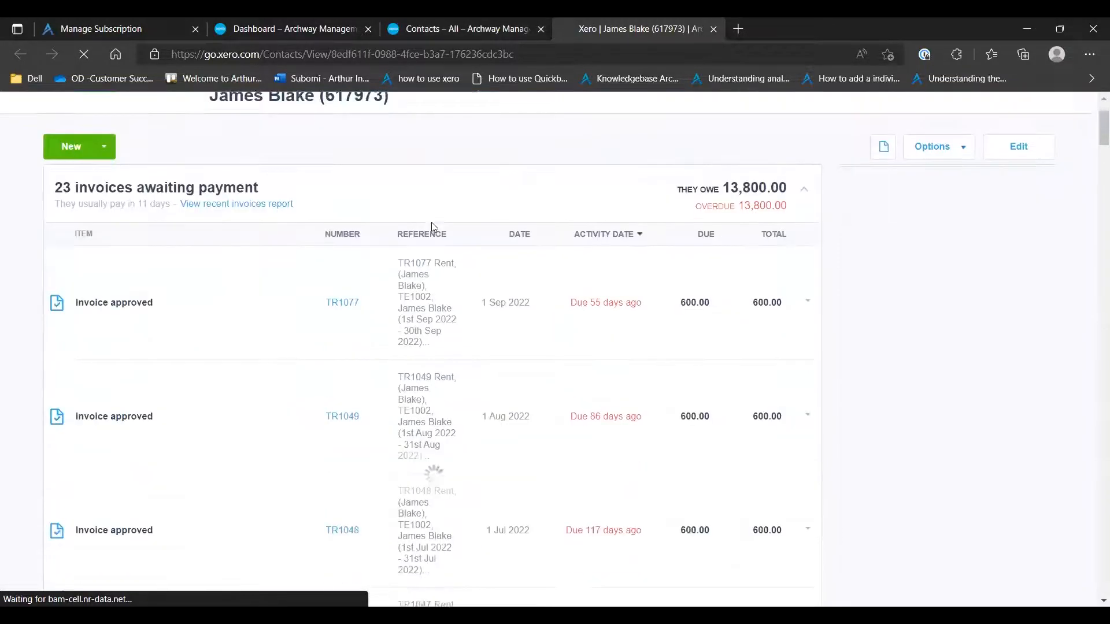
scroll(434, 226, "down", 2)
scroll(434, 227, "up", 3)
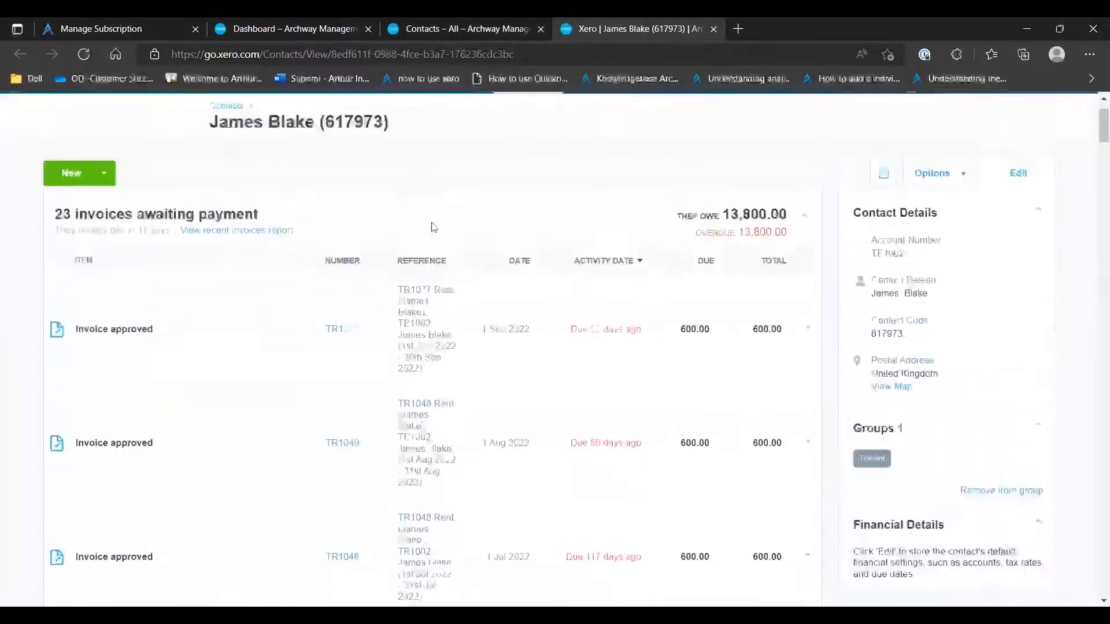
scroll(434, 227, "down", 3)
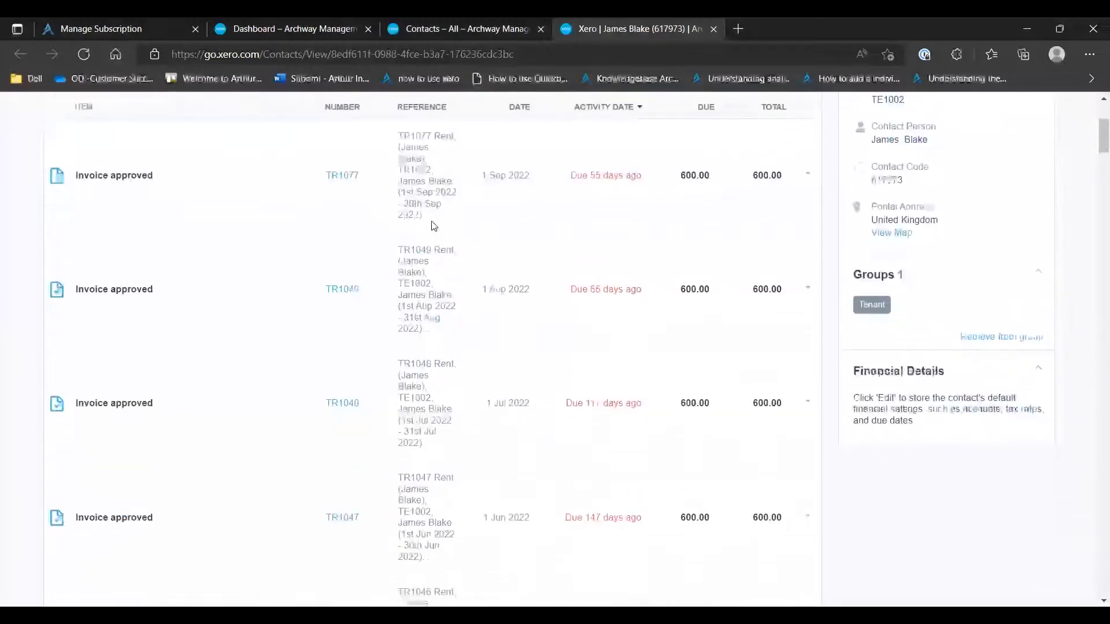
scroll(434, 226, "up", 3)
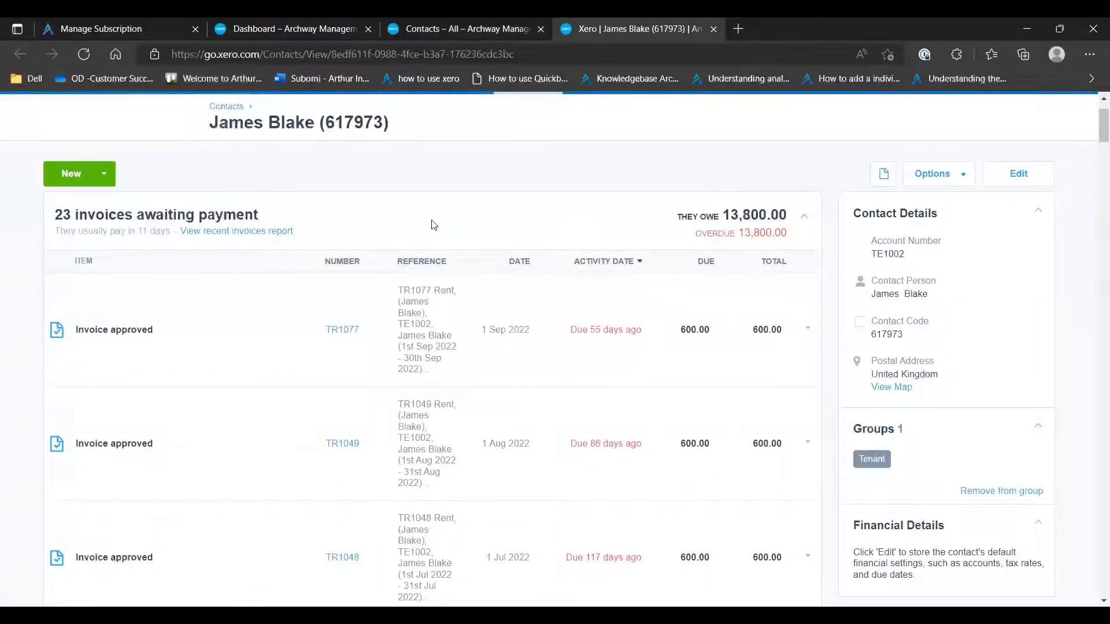
scroll(628, 312, "down", 8)
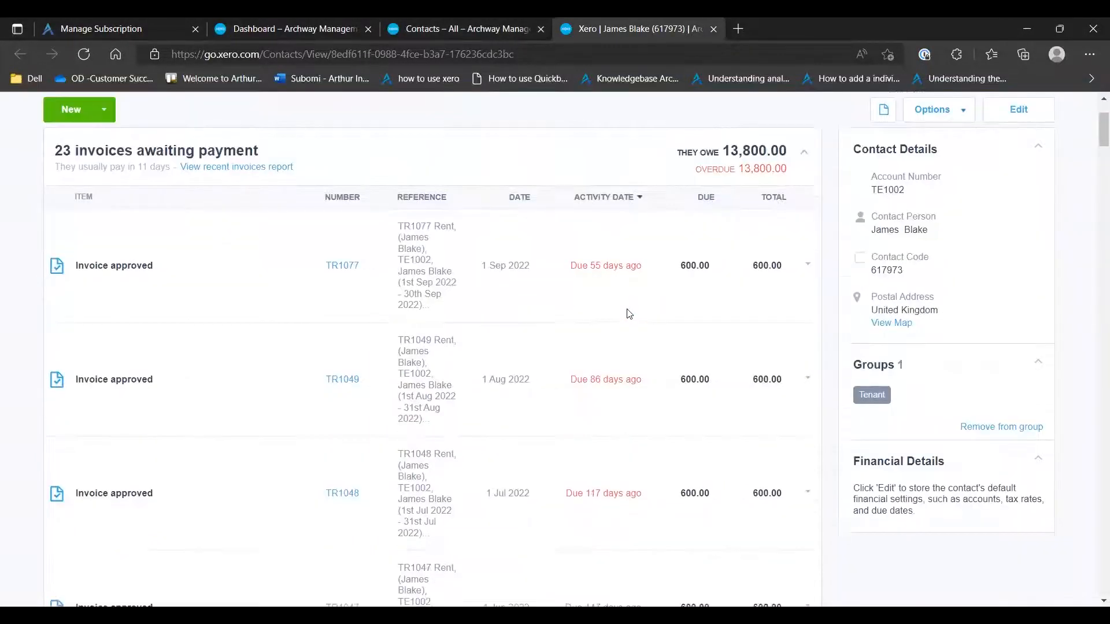
scroll(628, 313, "down", 12)
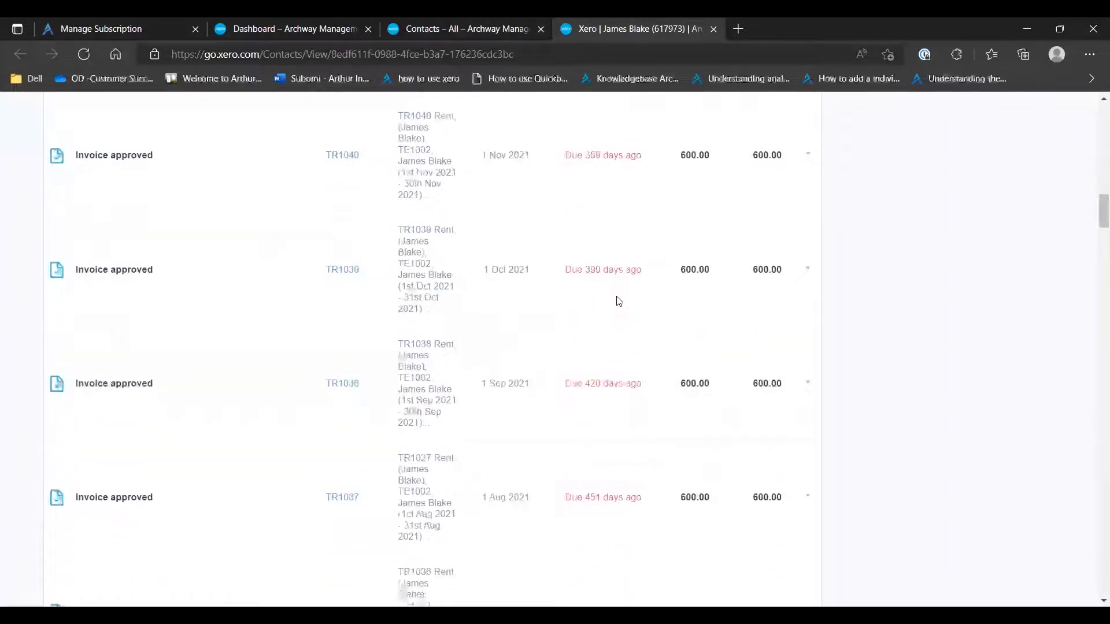
scroll(607, 297, "up", 20)
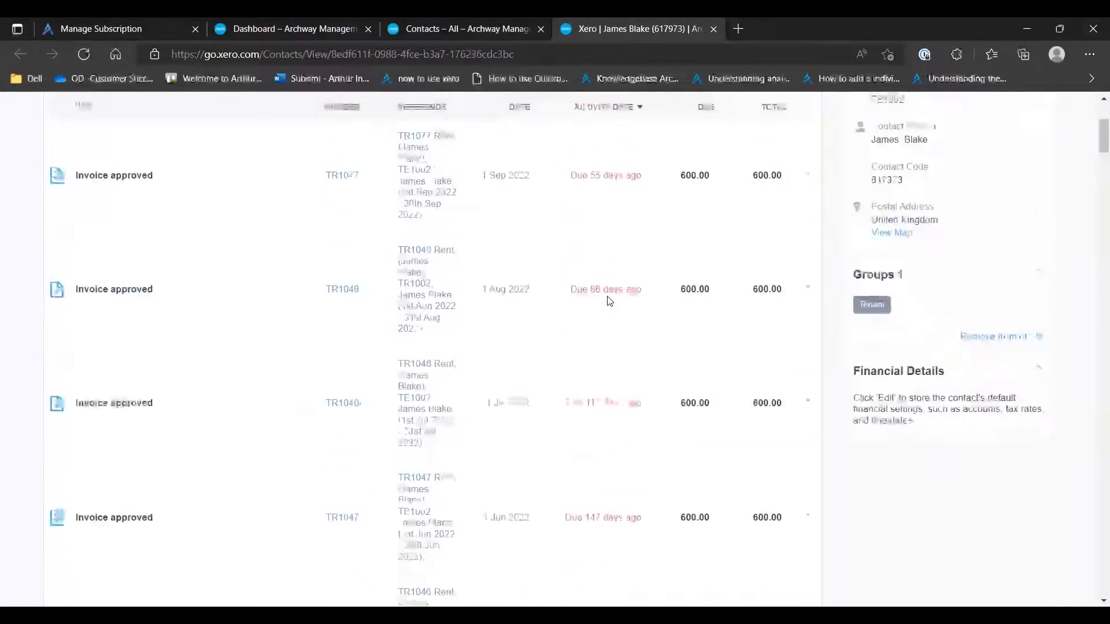
Switch to Arthur Online and expand the tenancies section of its navigation
left_click(481, 30)
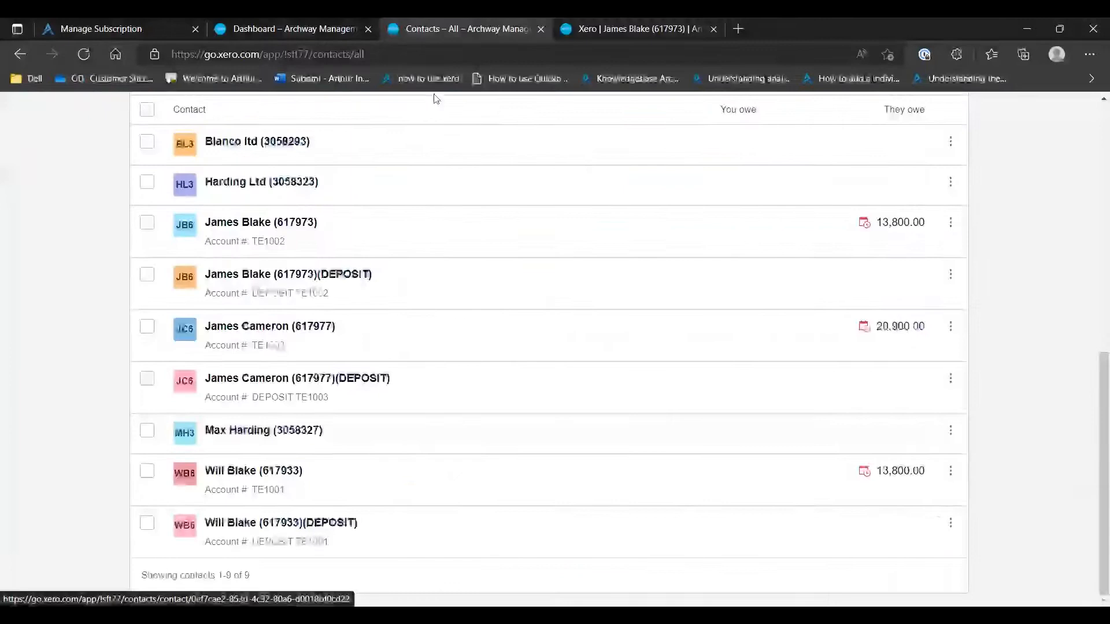
left_click(123, 23)
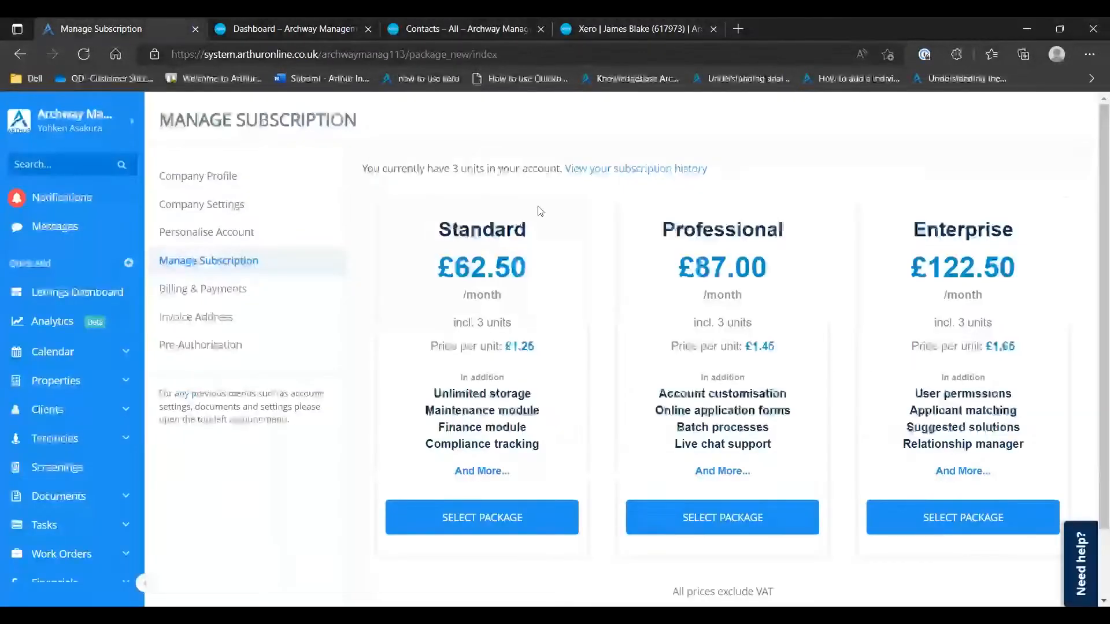
scroll(58, 361, "down", 2)
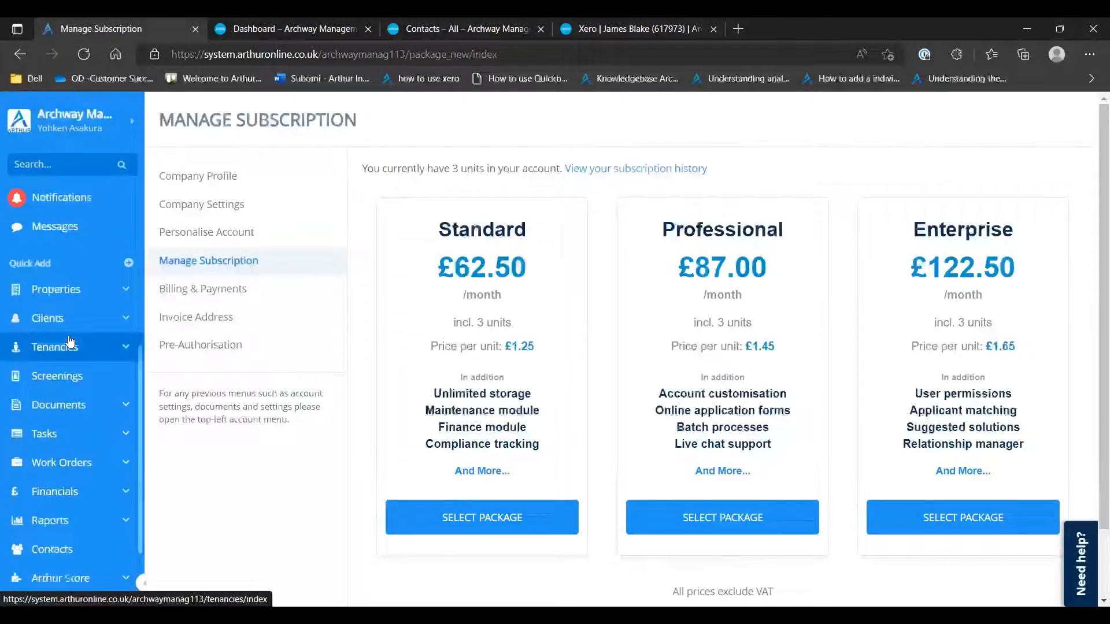
left_click(59, 350)
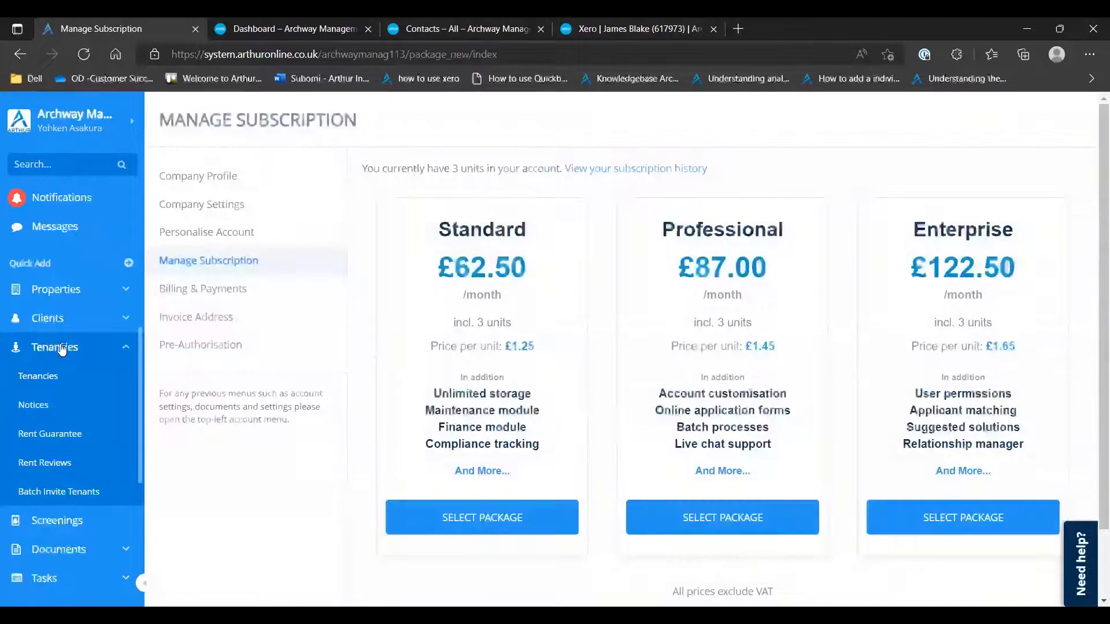
Return to the Xero dashboard and open the Arthur default account's bank reconciliation page to show the unreconciled statement lines
key("ctrl+3")
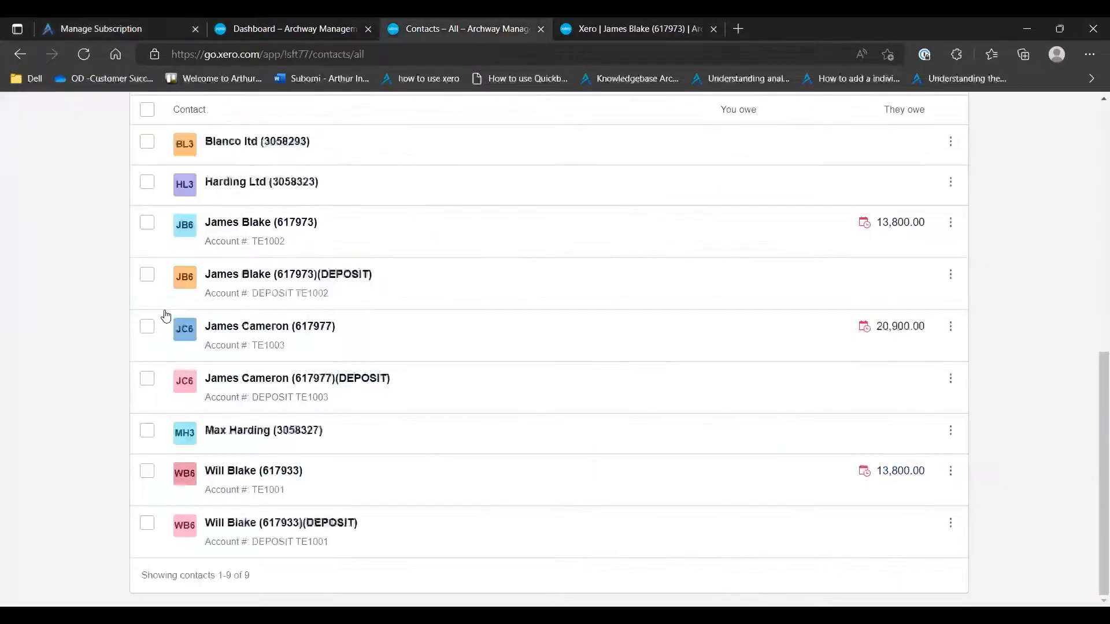
key("ctrl+2")
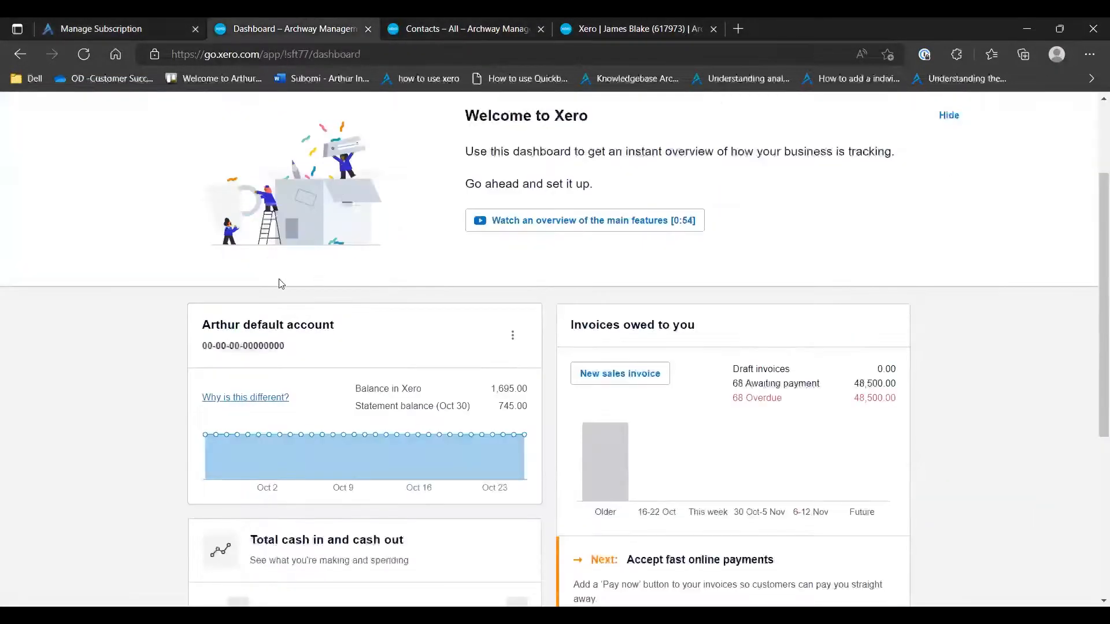
scroll(309, 282, "down", 4)
scroll(301, 301, "up", 4)
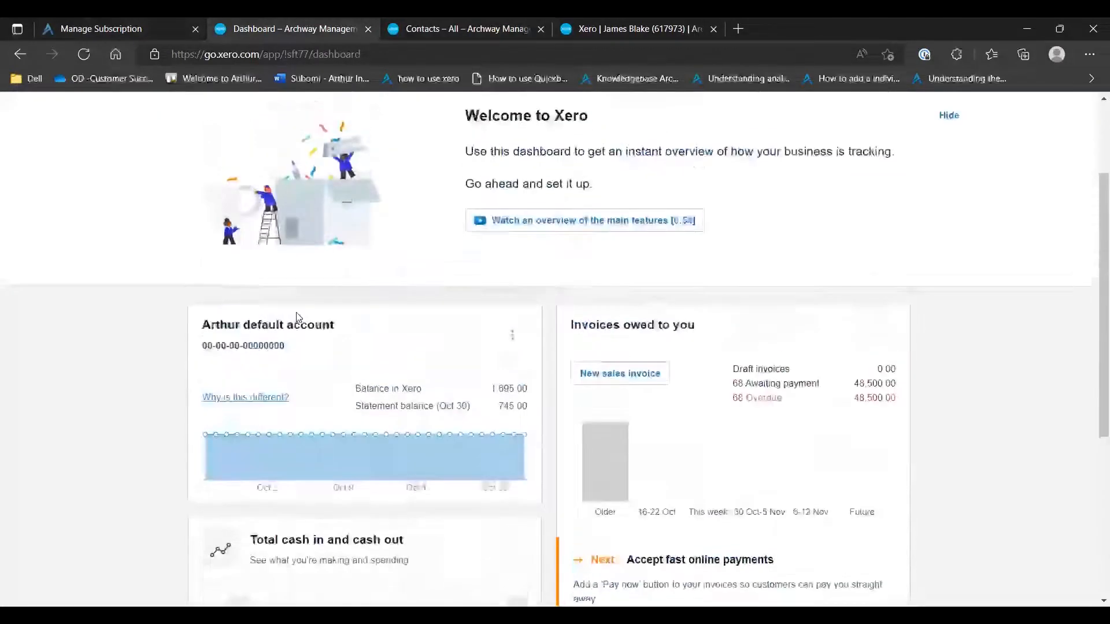
left_click(297, 330)
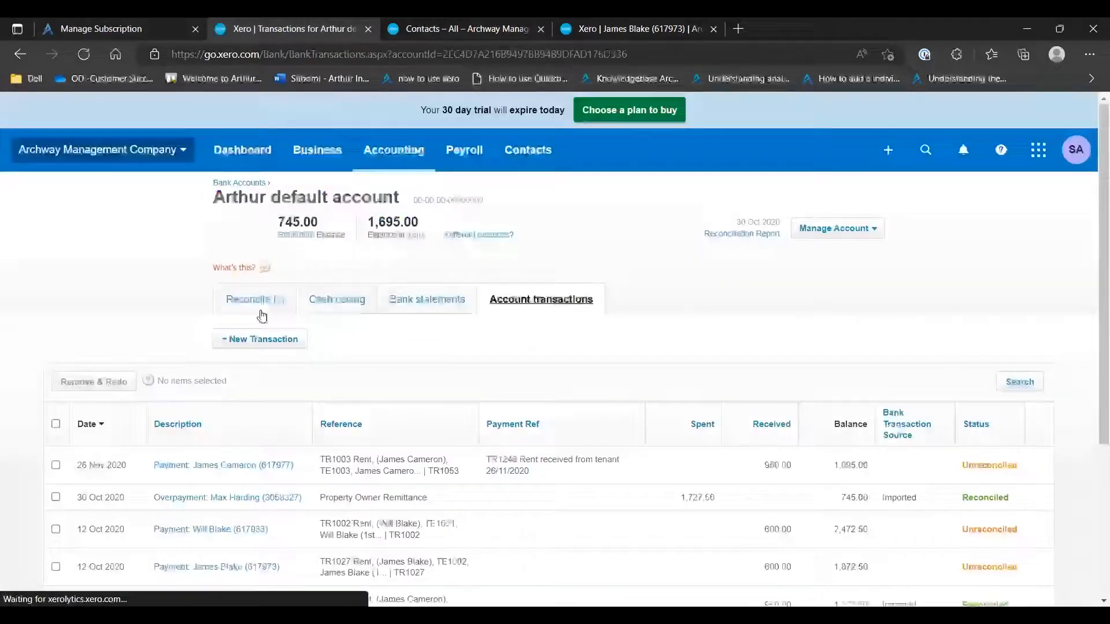
left_click(257, 299)
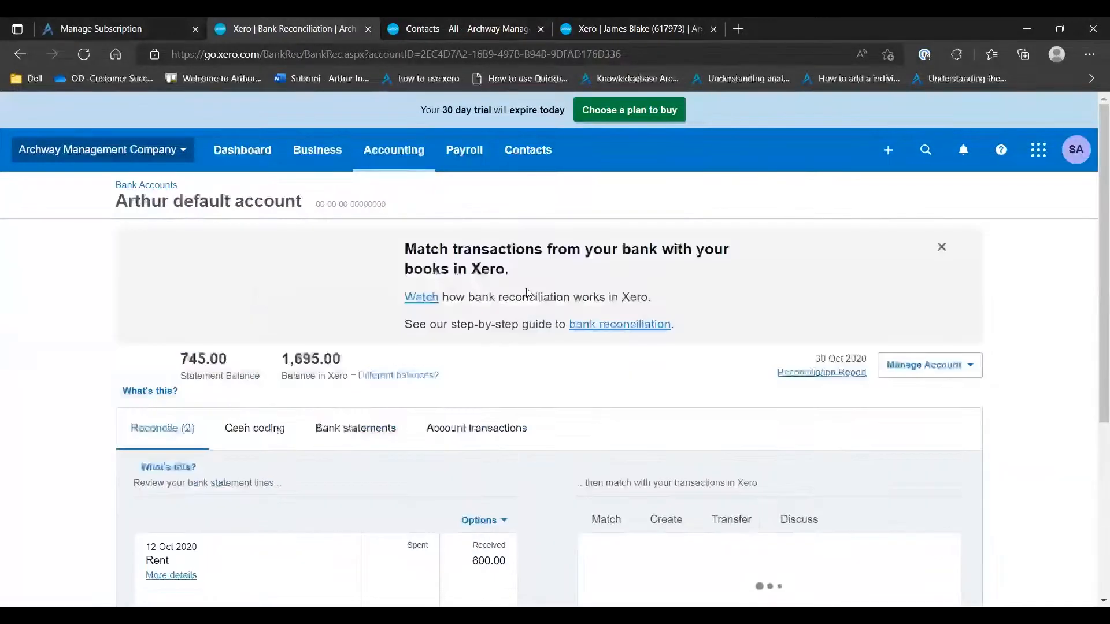
scroll(528, 293, "down", 4)
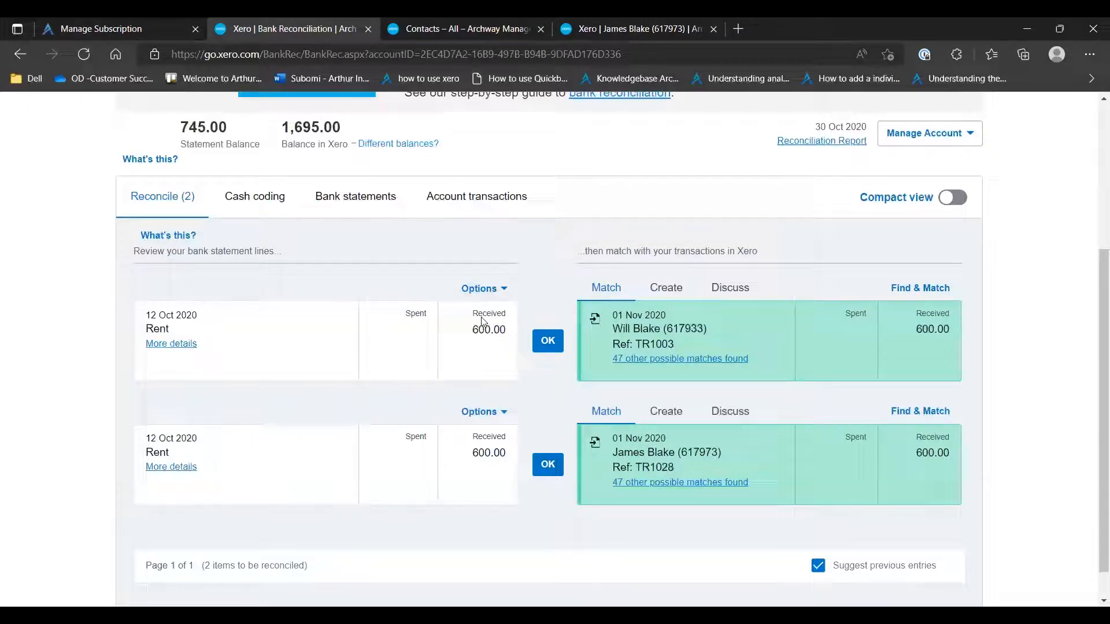
Compare the received amount on the first bank statement line with the amount on its suggested match
left_click_drag(397, 324, 484, 327)
left_click(405, 311)
left_click_drag(951, 333, 921, 333)
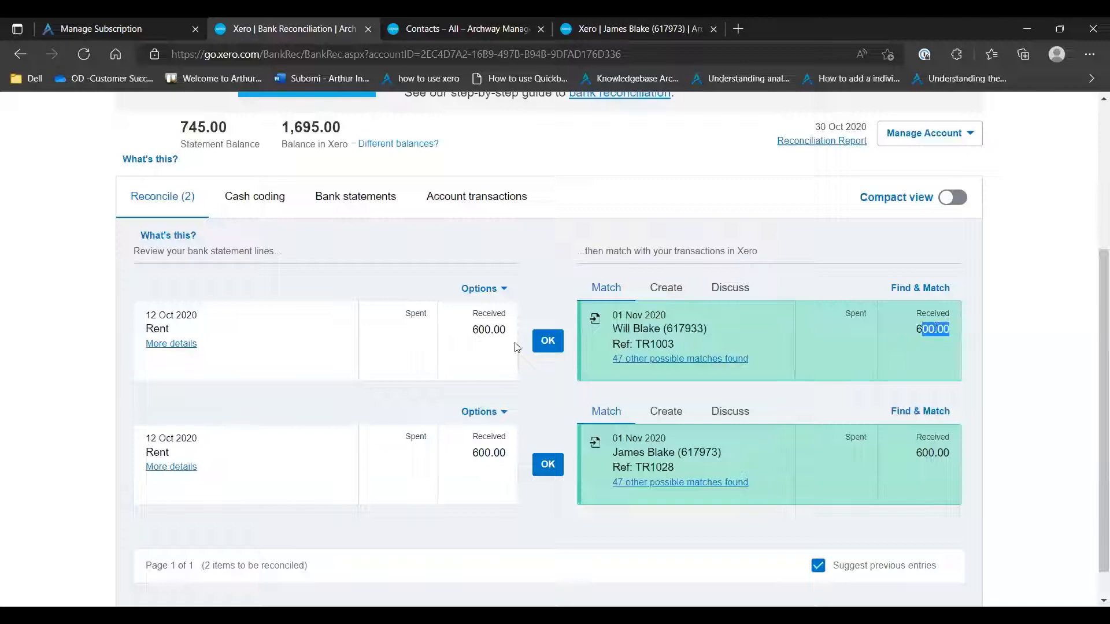
Reconcile both 12 Oct 2020 rent statement lines by accepting their suggested matches, Ref TR1003 and Ref TR1028
left_click(547, 341)
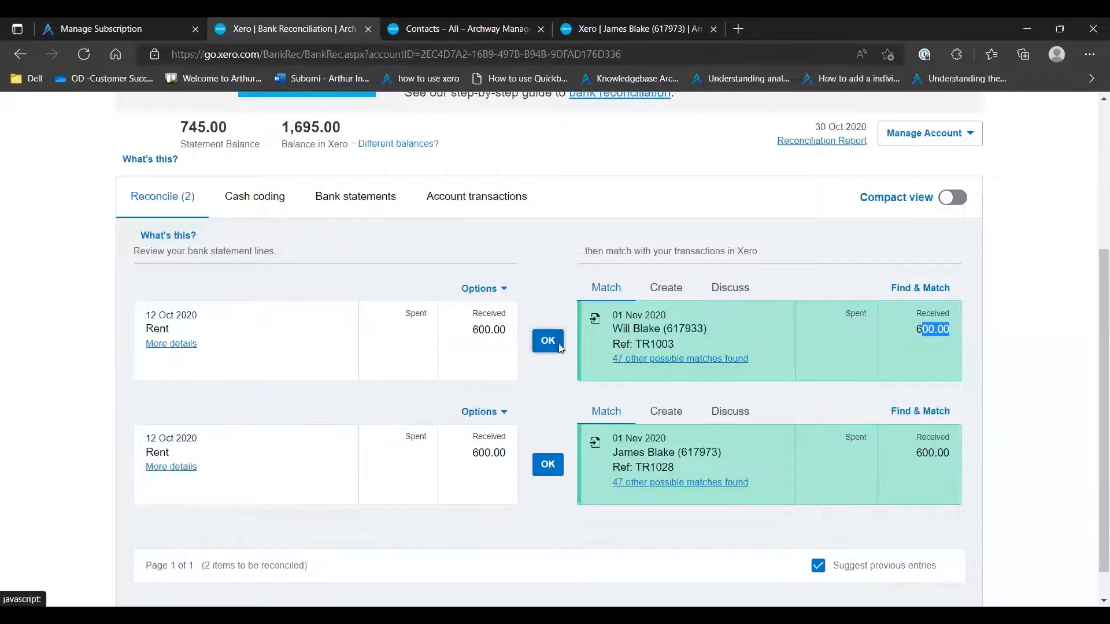
left_click(581, 429)
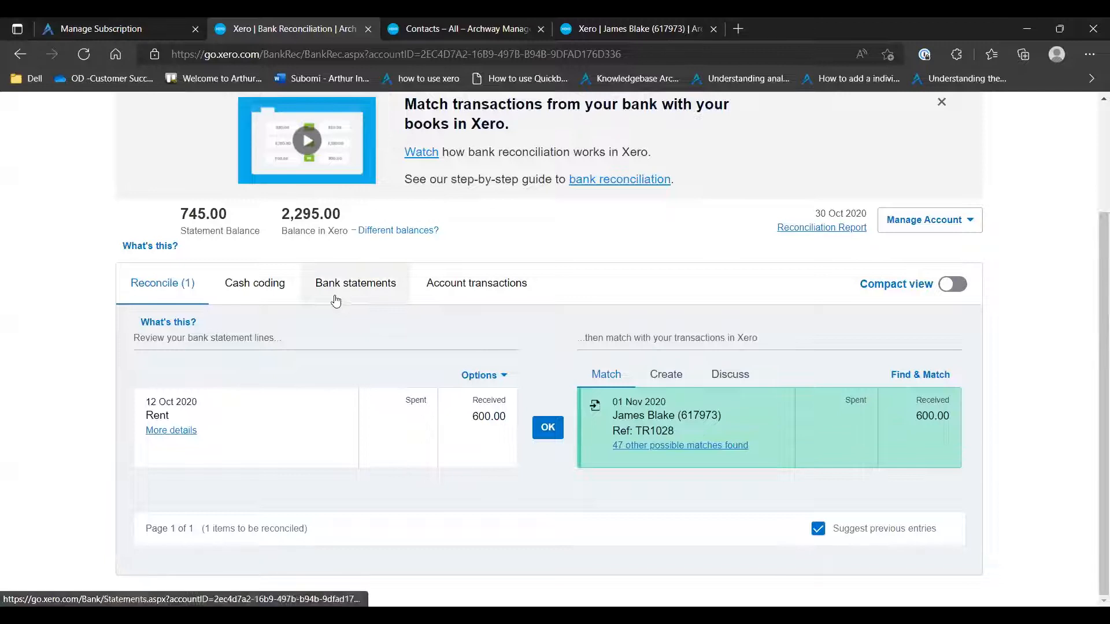
left_click(556, 432)
left_click(586, 430)
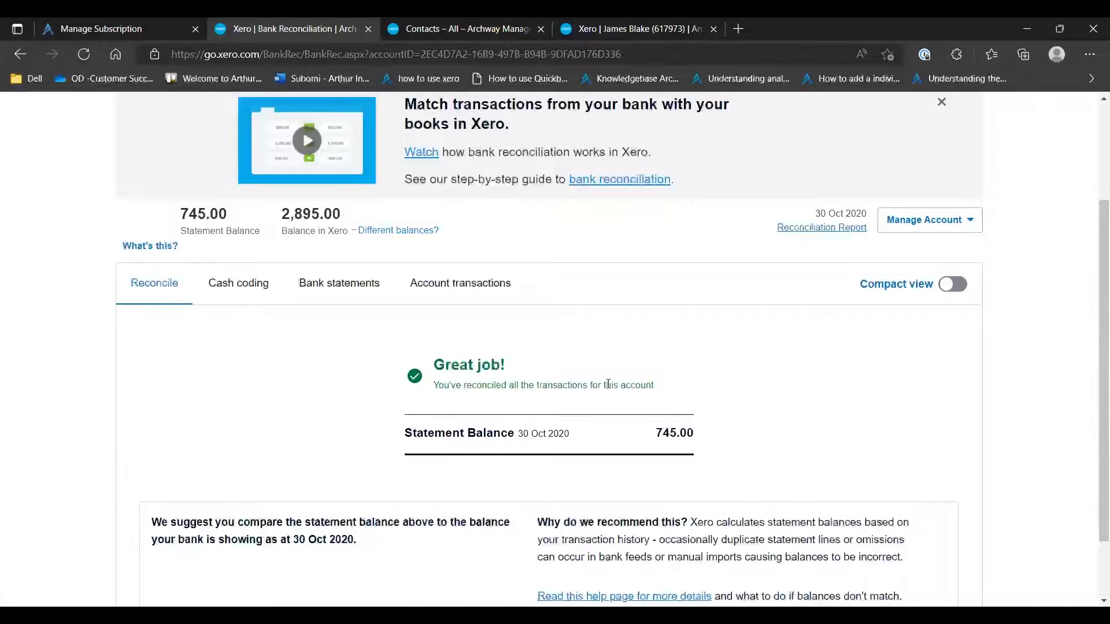
Show the Arthur default account's transactions to check their reconciliation status
scroll(579, 387, "up", 3)
left_click(492, 429)
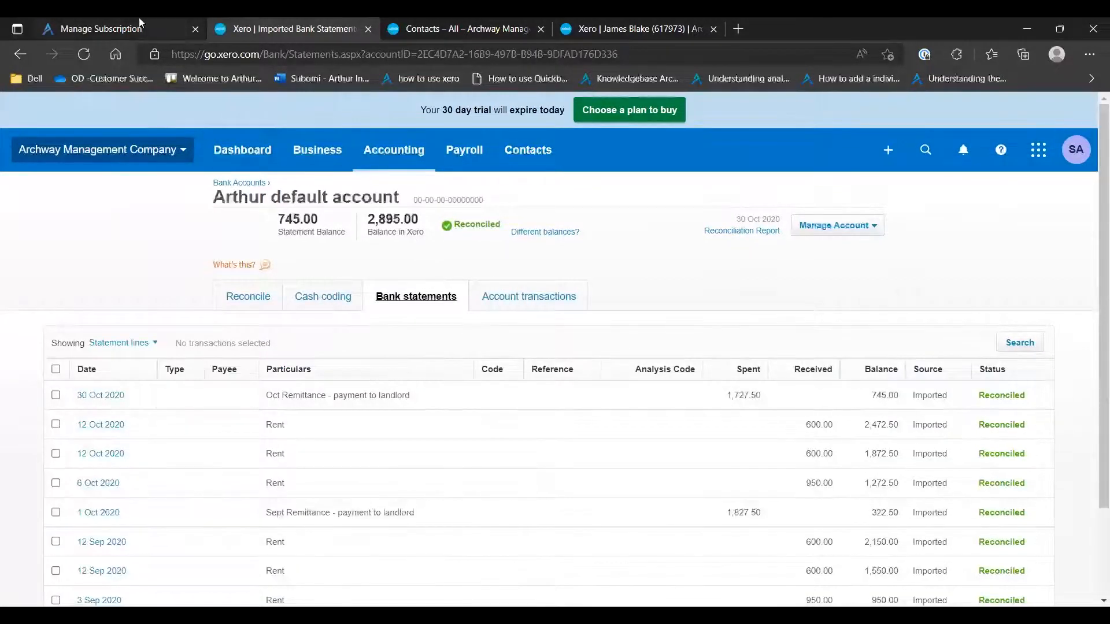
Switch to Arthur Online and change the active account to Onigashima Ltd
left_click(140, 19)
left_click(108, 135)
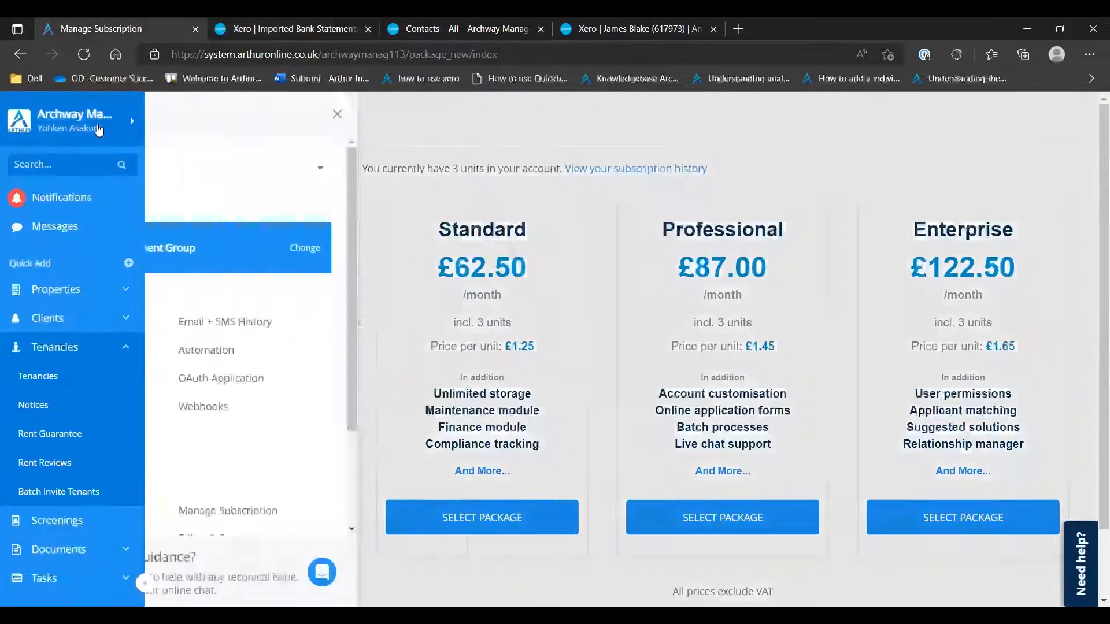
left_click(453, 251)
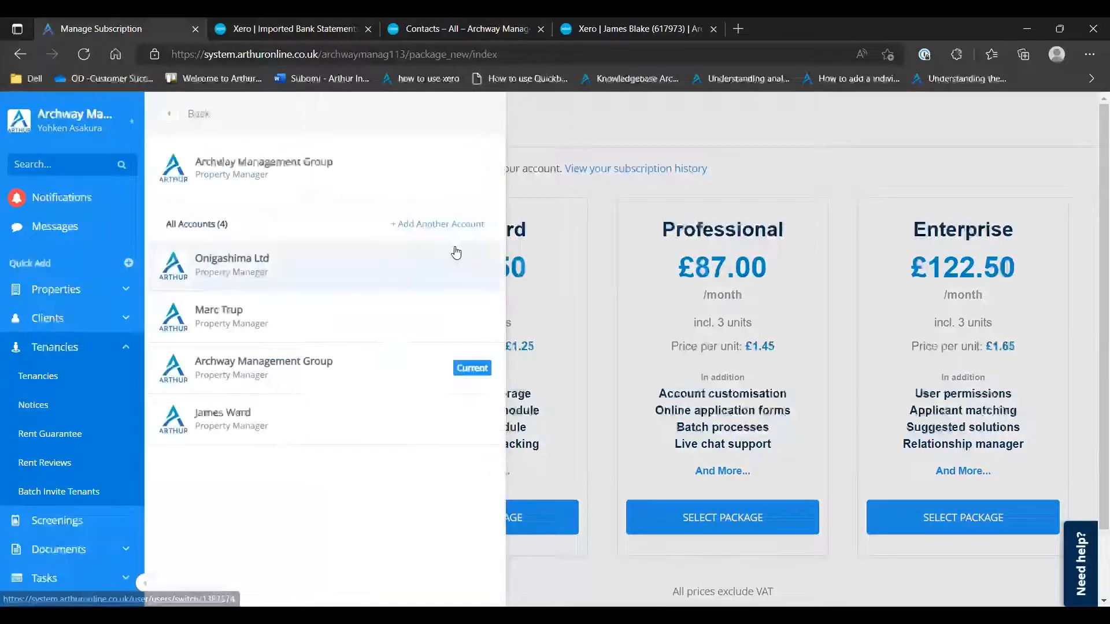
left_click(256, 265)
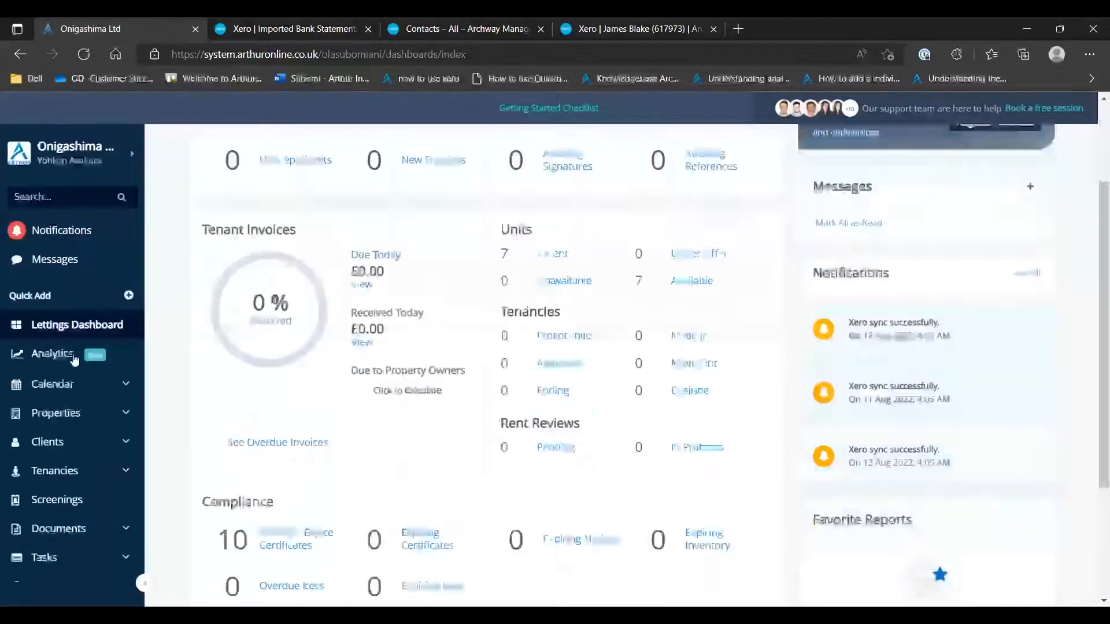
Open Arthur's Xero integration page and start connecting to Xero
scroll(74, 360, "down", 3)
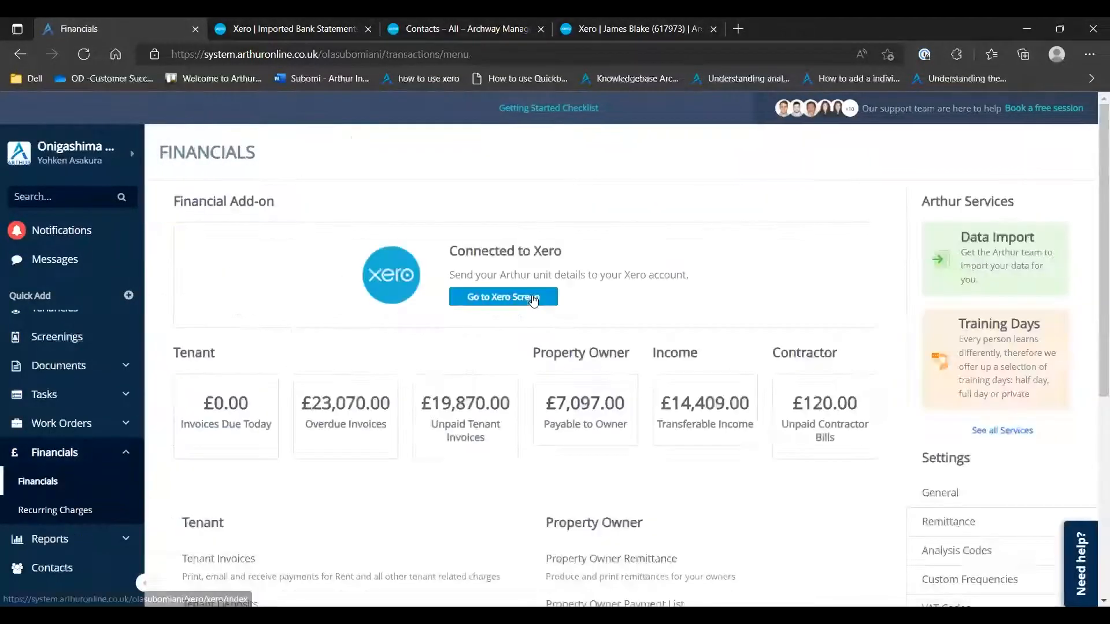
left_click(533, 300)
left_click(655, 363)
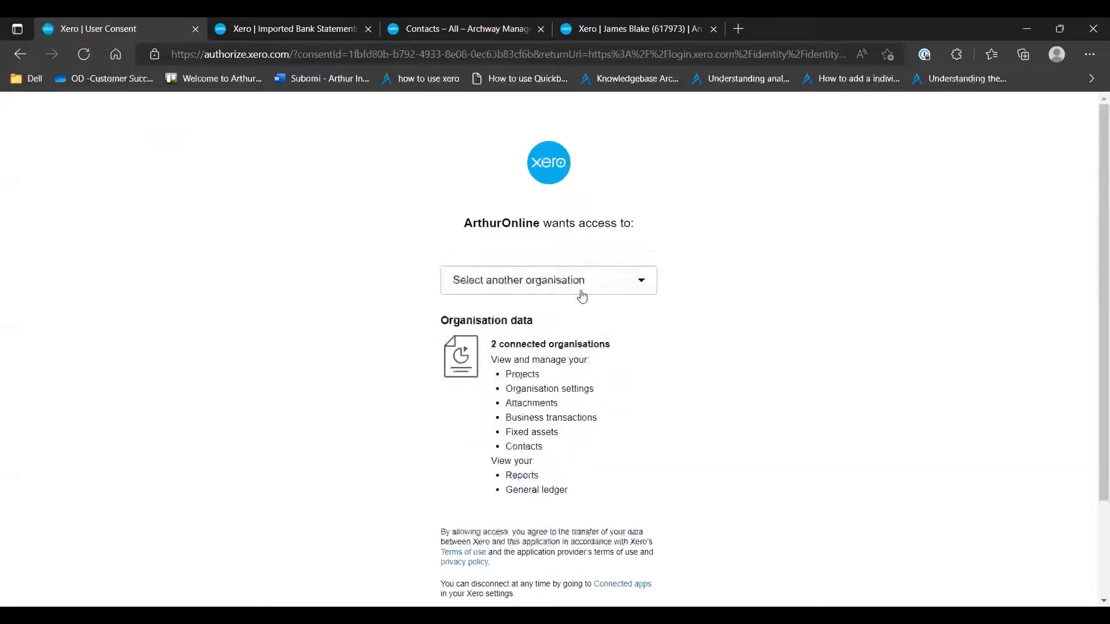
Review the Xero organisations offered for connection to ArthurOnline, including those already connected
left_click(577, 285)
scroll(552, 413, "down", 1)
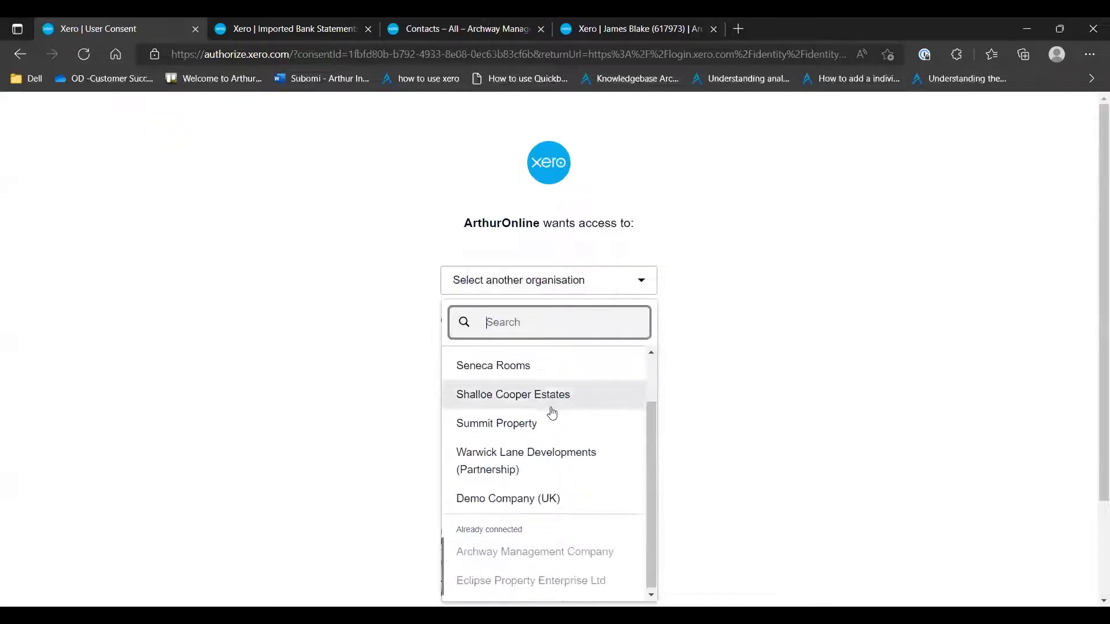
scroll(552, 413, "up", 1)
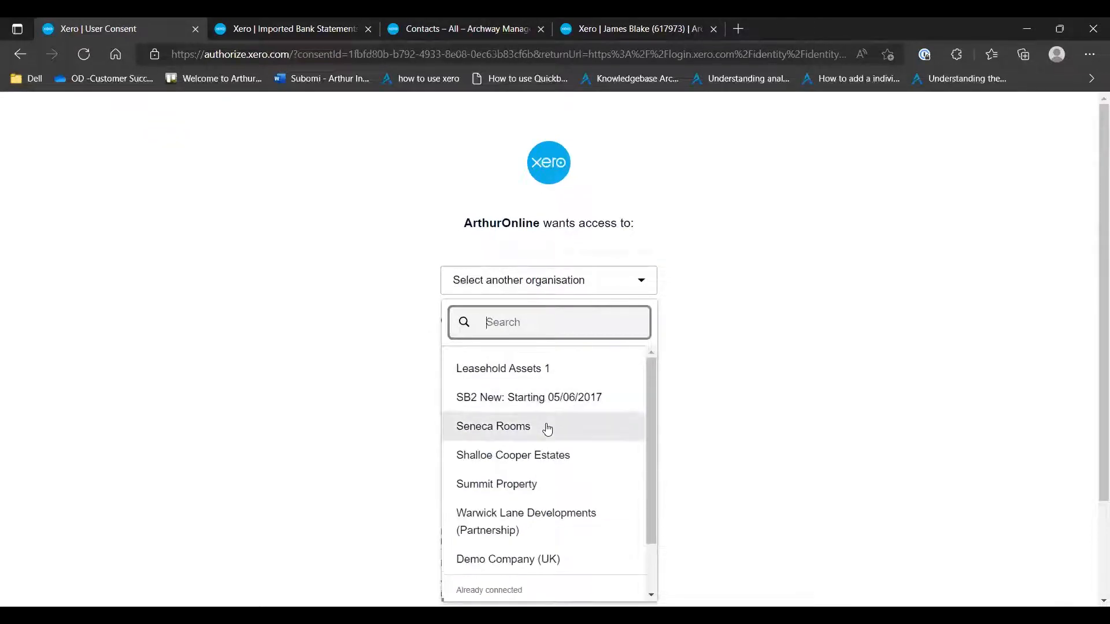
scroll(547, 428, "down", 1)
scroll(544, 376, "up", 1)
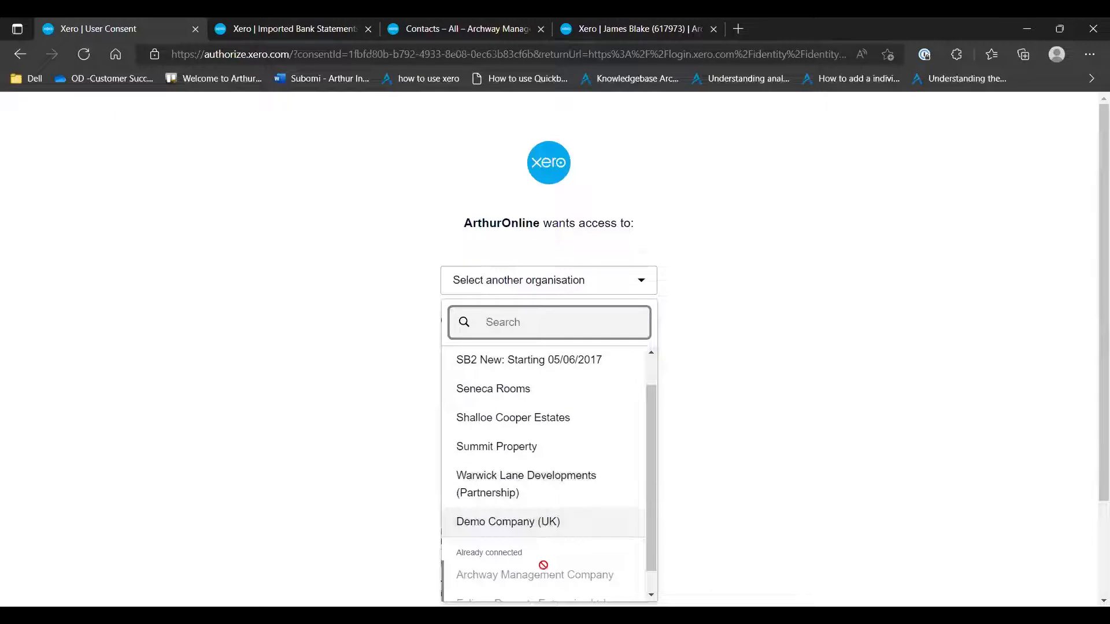
scroll(486, 471, "down", 1)
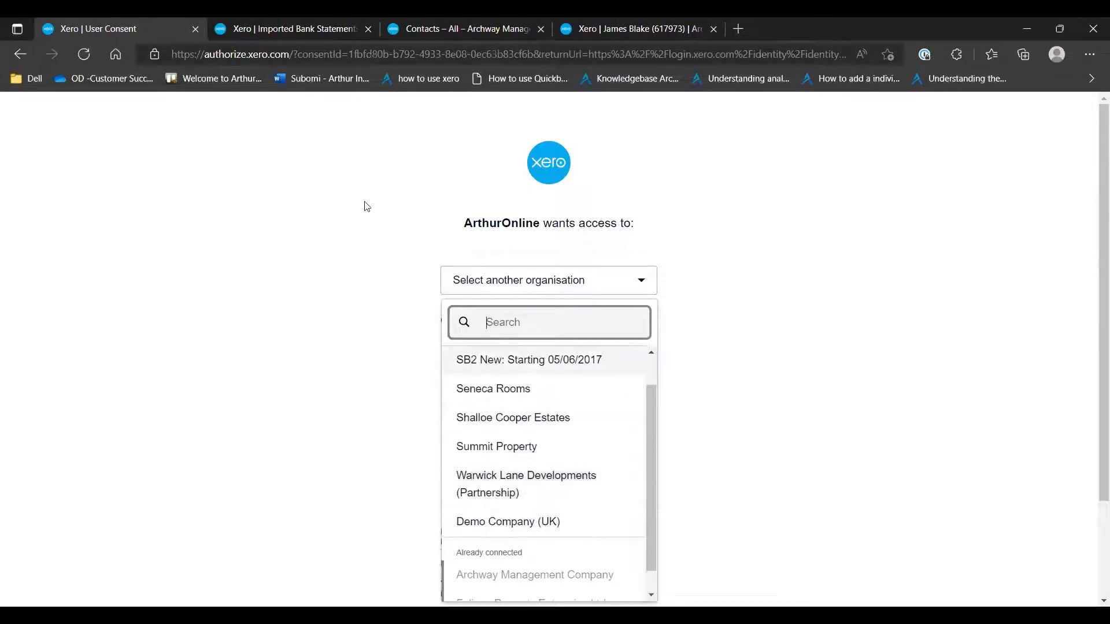
Leave the Xero consent page without choosing an organisation, and reload Arthur's Xero integration page
left_click(370, 236)
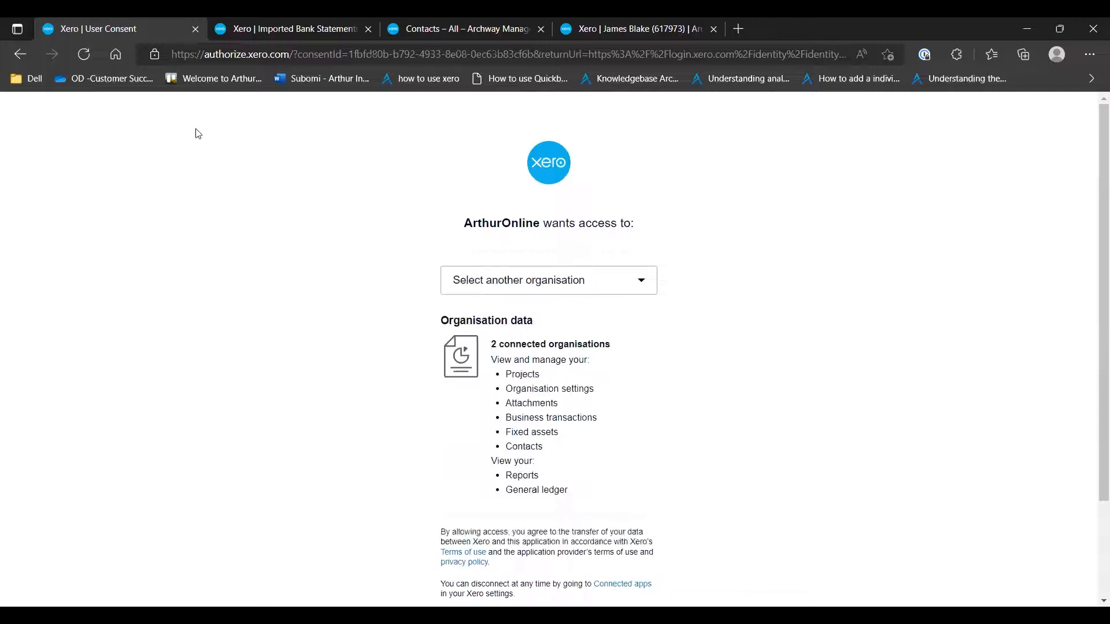
left_click(10, 57)
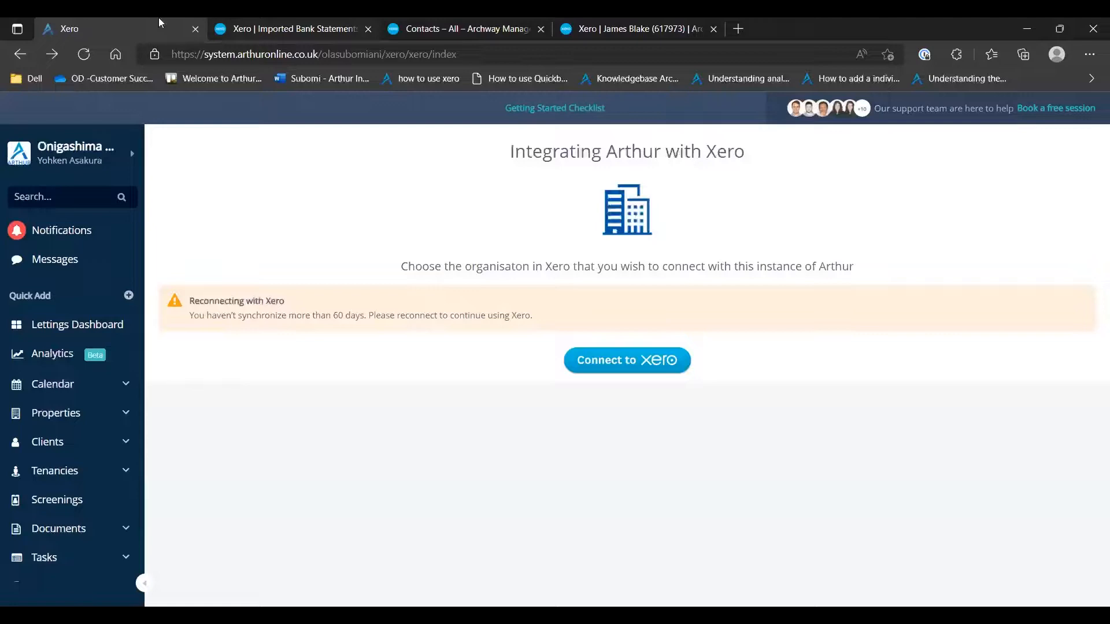
left_click(85, 54)
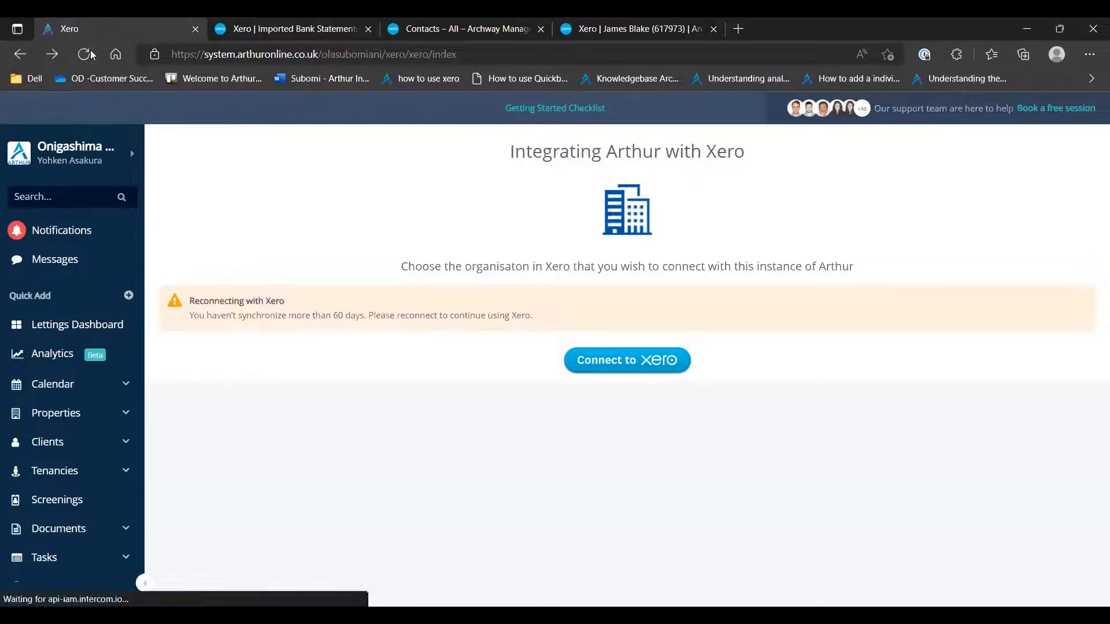
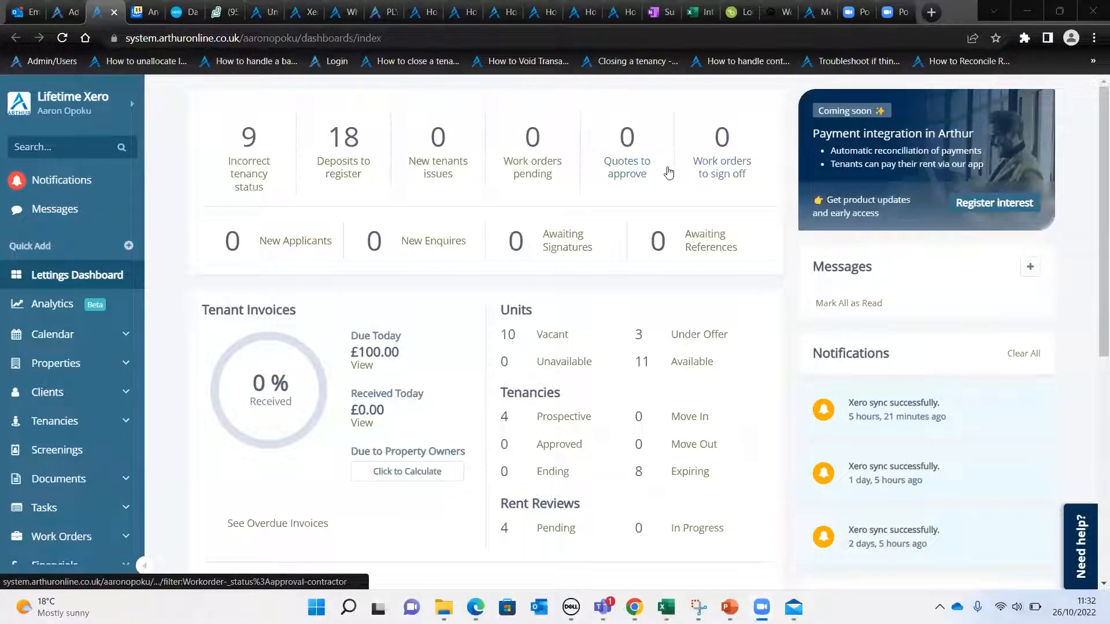
Open the Xero integration page from the financials area and review its setup checklist
scroll(67, 312, "down", 3)
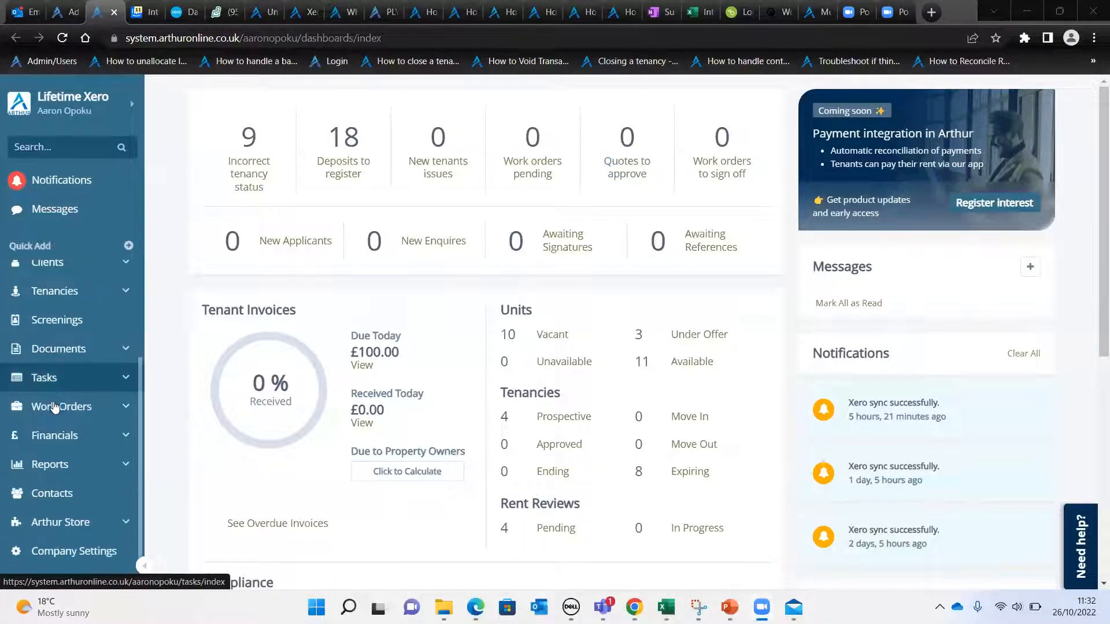
left_click(54, 435)
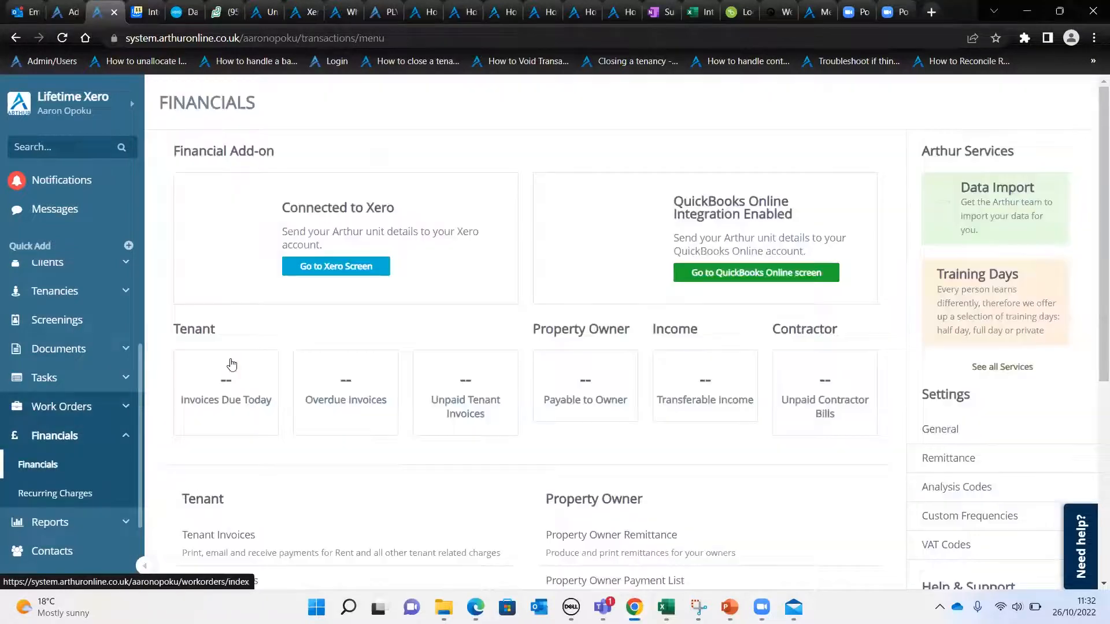
left_click(343, 266)
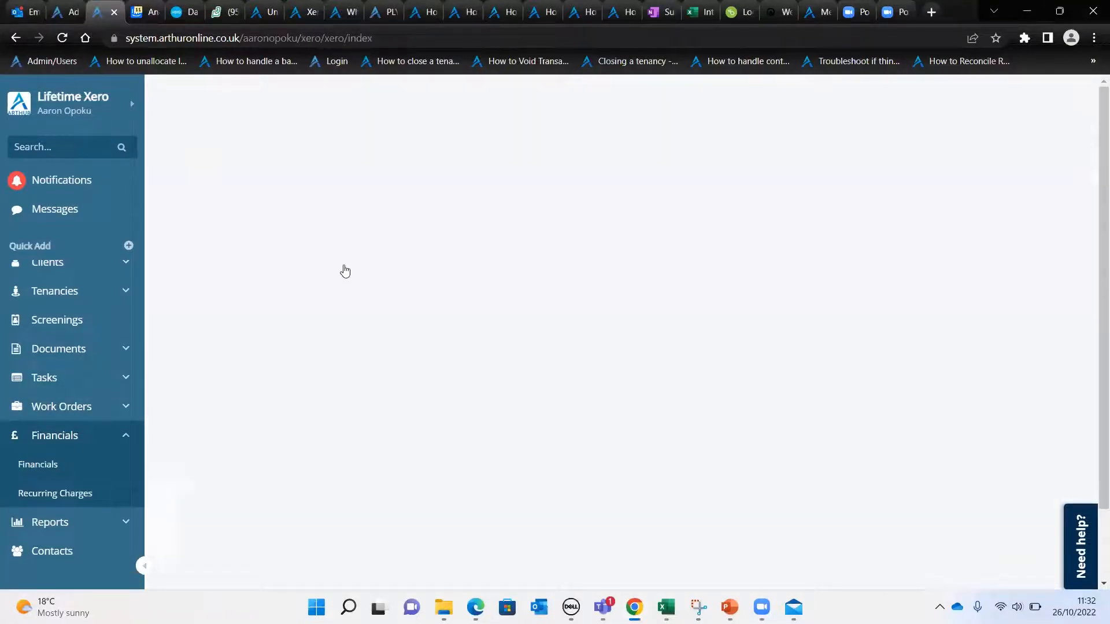
scroll(496, 169, "down", 2)
scroll(496, 169, "up", 1)
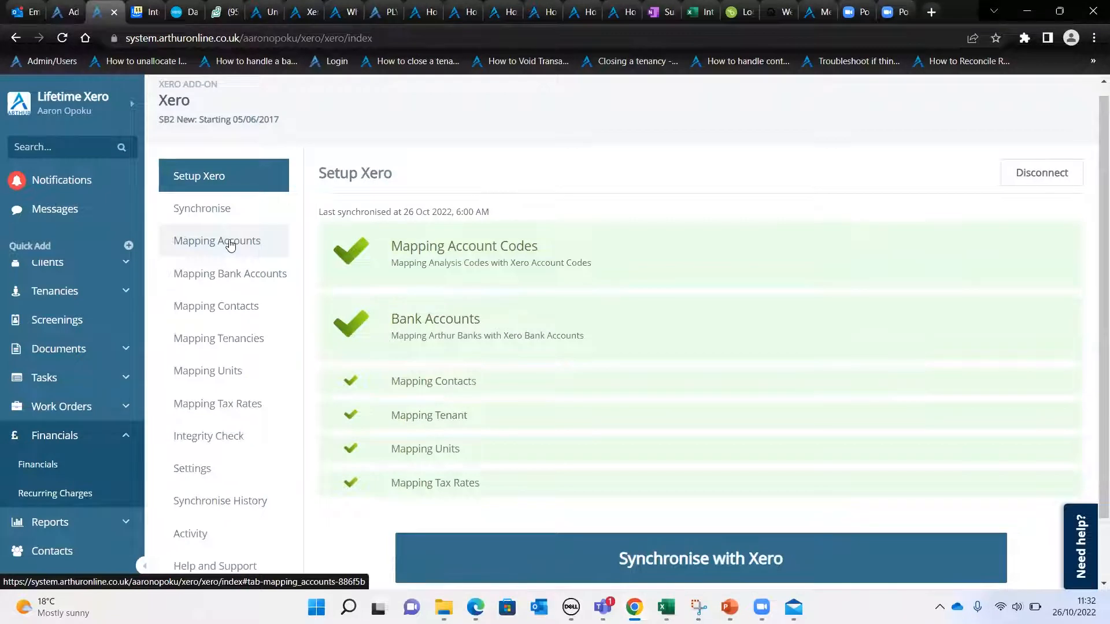
Open the chart of accounts mapping and review how Arthur accounts are matched to account groups and Xero accounts
left_click(230, 245)
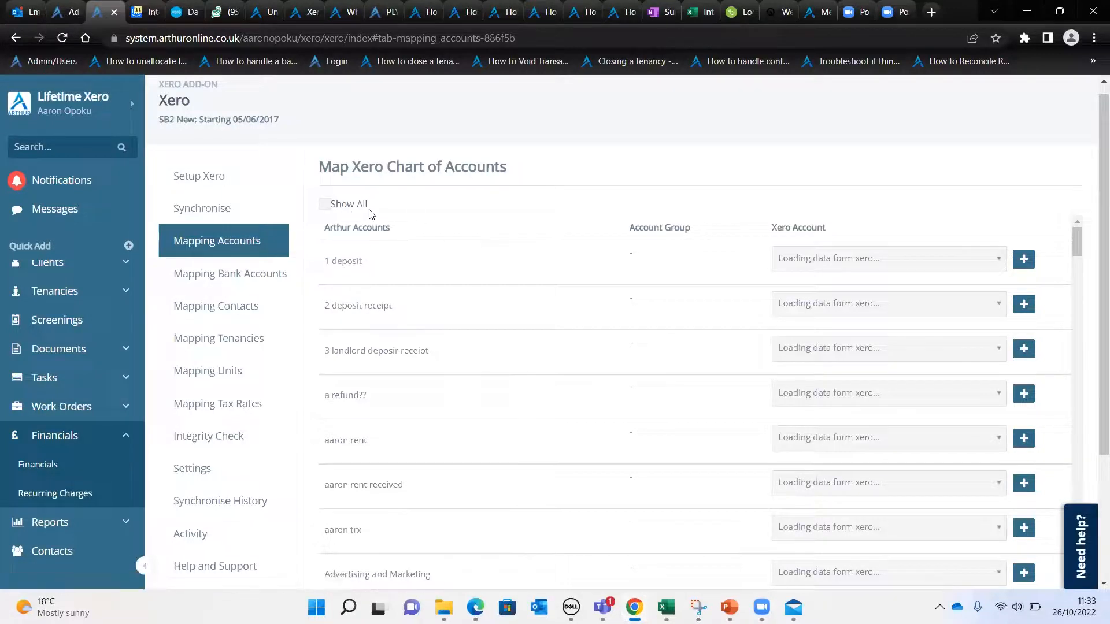
scroll(667, 279, "down", 10)
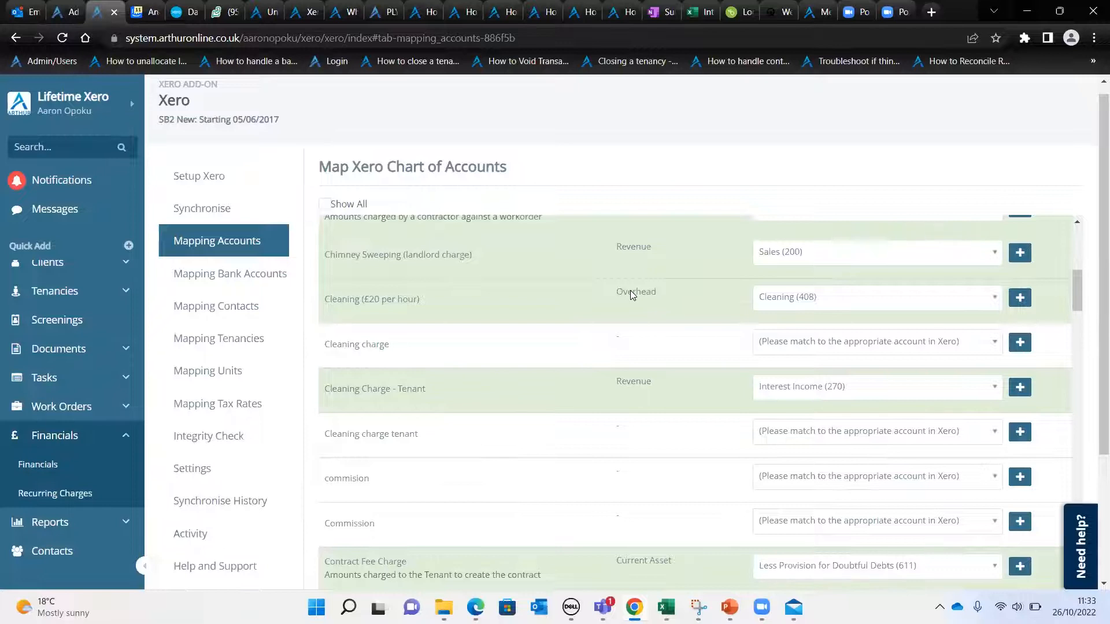
scroll(630, 290, "up", 10)
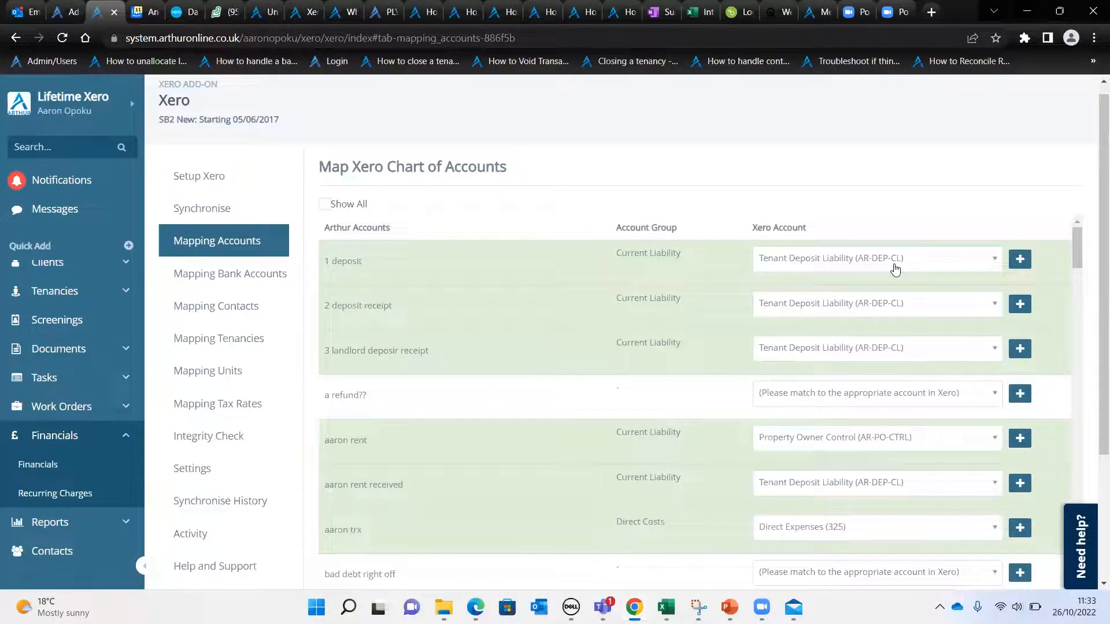
scroll(393, 319, "down", 7)
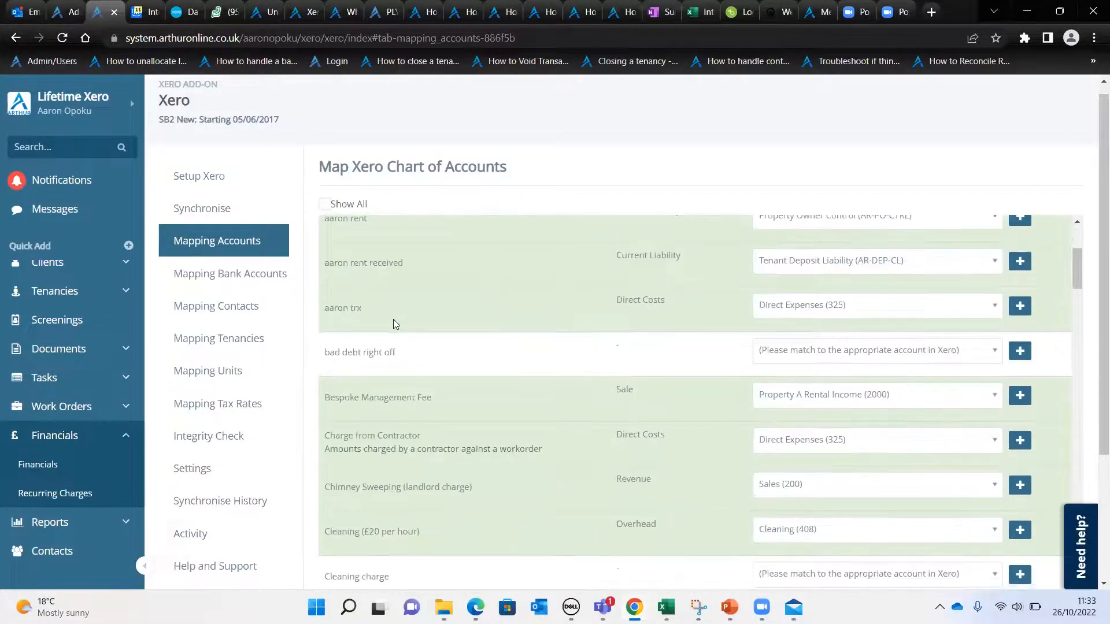
scroll(398, 292, "up", 2)
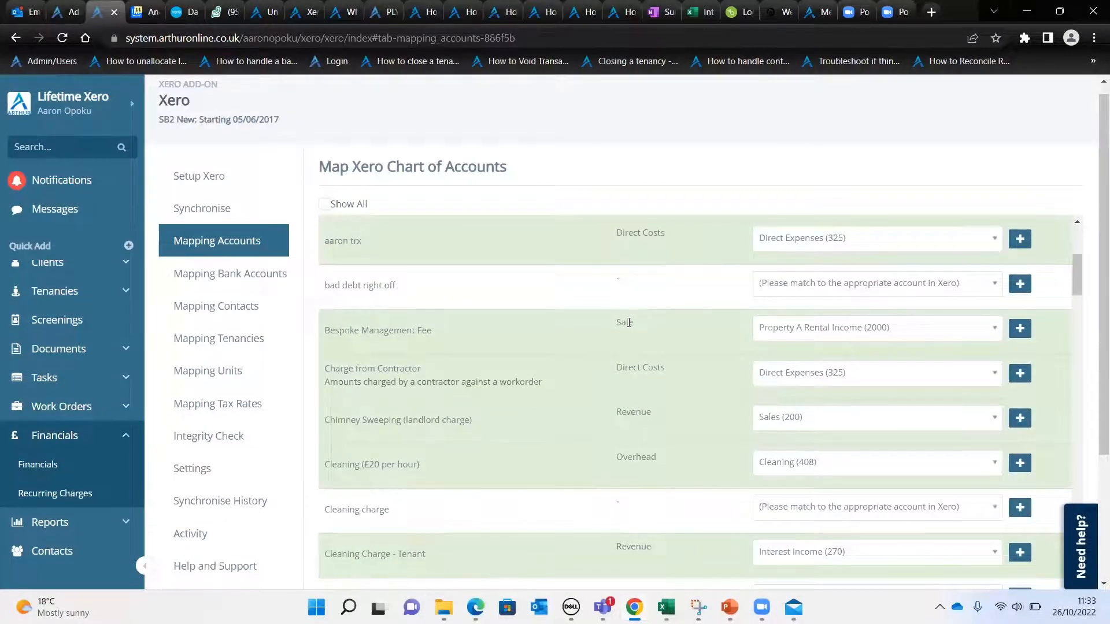
View the Xero accounts available for mapping the Bespoke Management Fee, and close the list without choosing another account
left_click(884, 329)
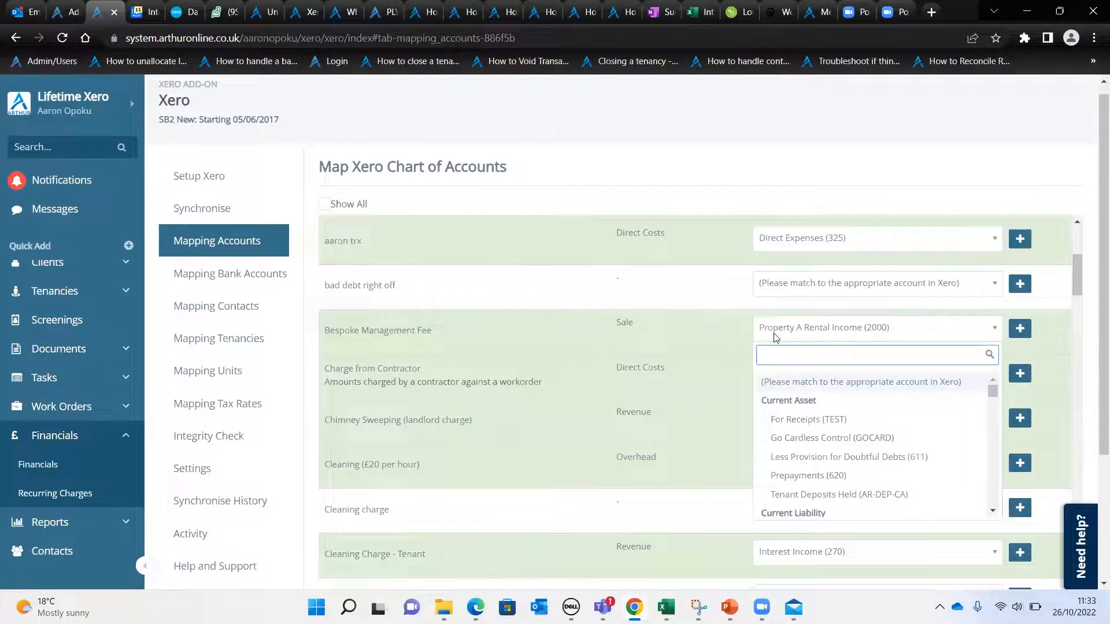
left_click(993, 334)
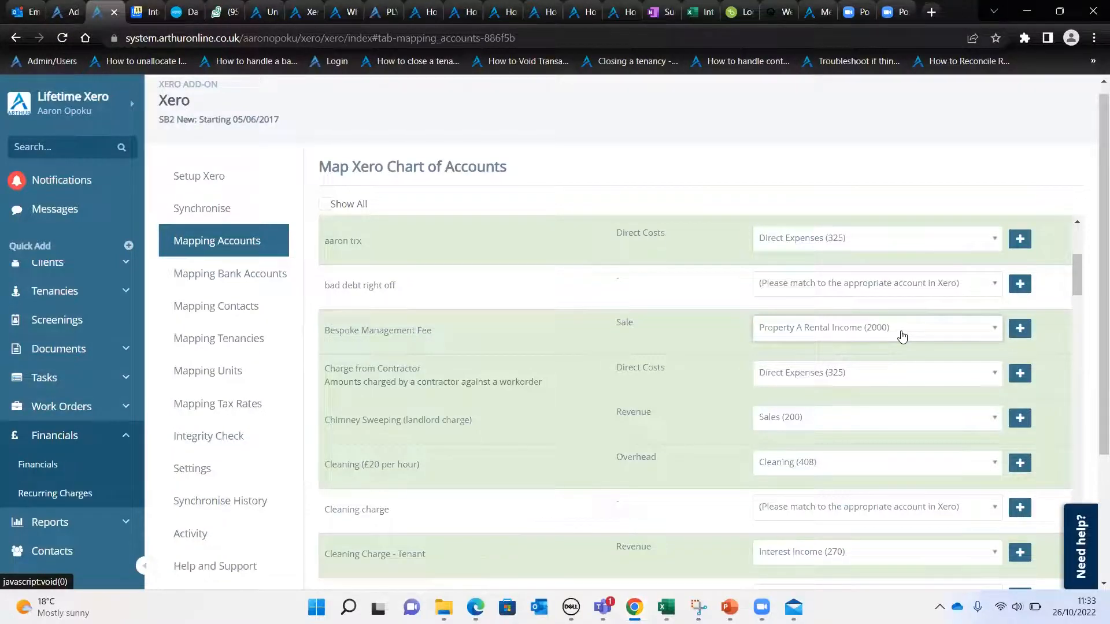
left_click(903, 336)
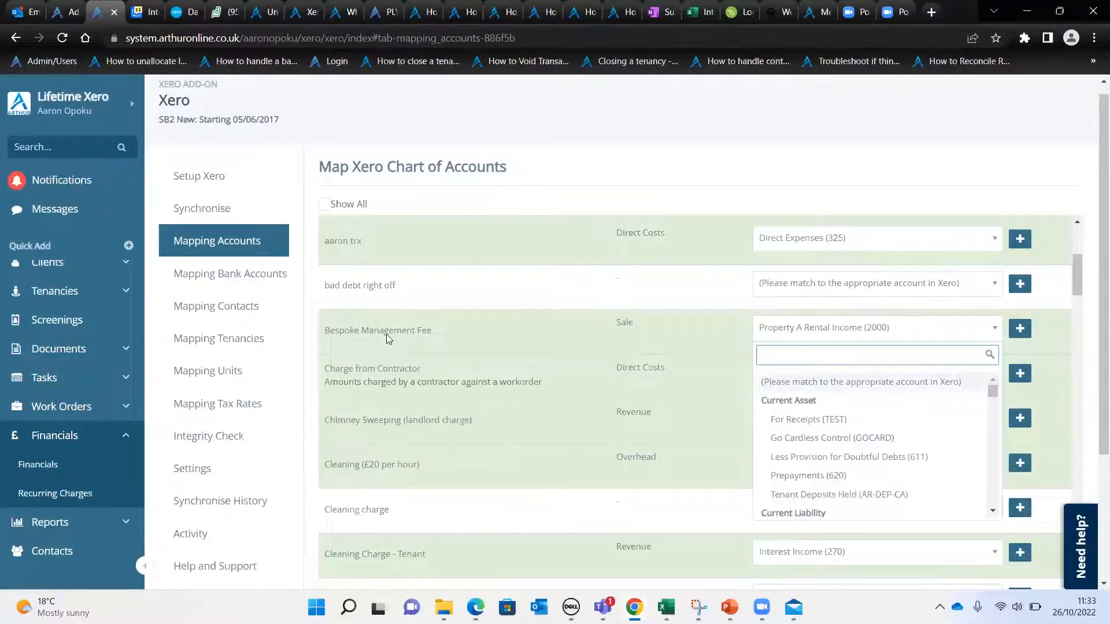
scroll(396, 340, "up", 1)
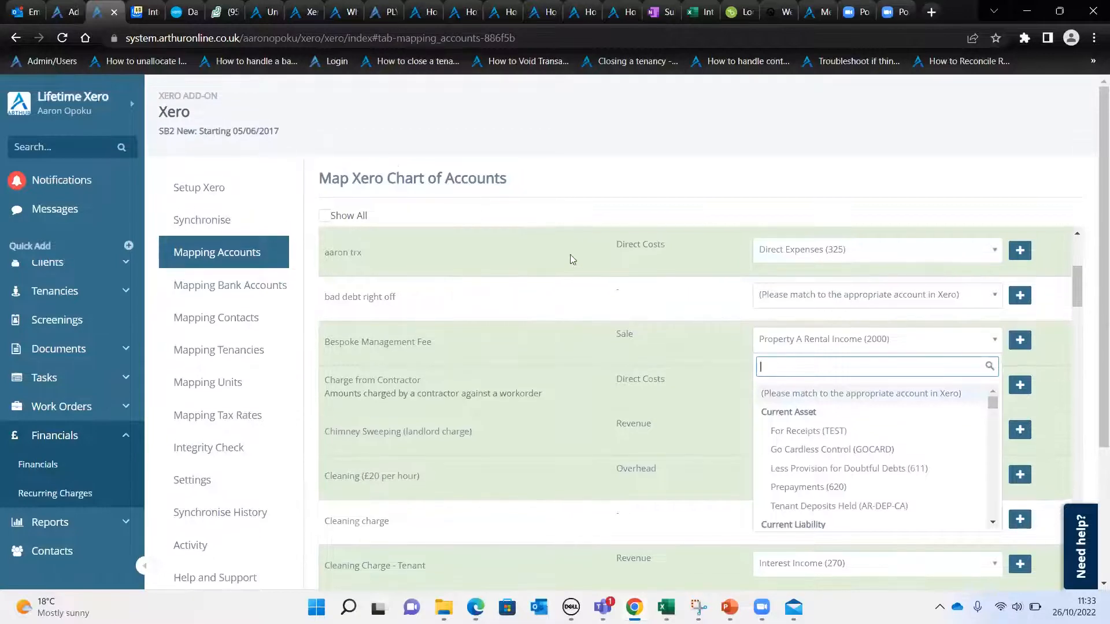
left_click(425, 332)
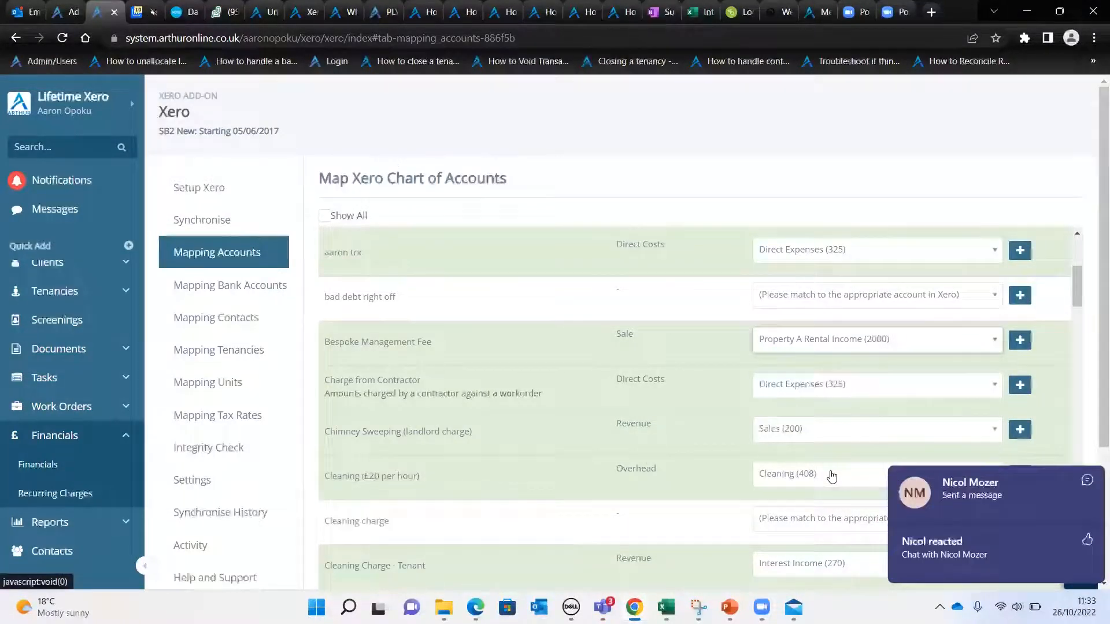
Clear the chat notification and look further through the mapped and unmapped accounts in the chart of accounts mapping
scroll(831, 473, "down", 1)
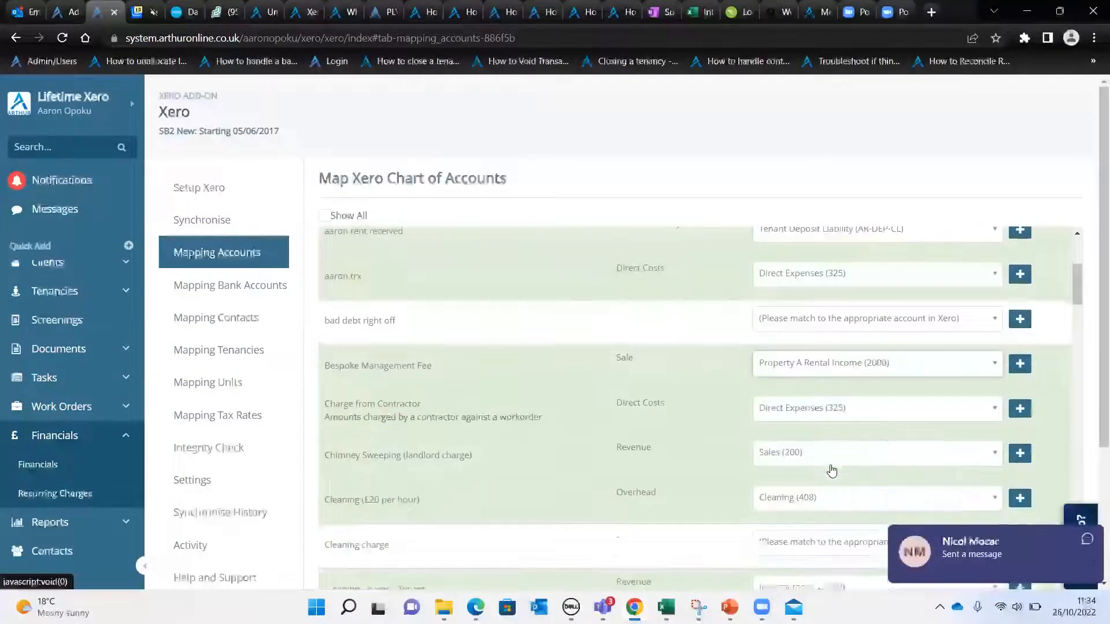
scroll(718, 384, "up", 7)
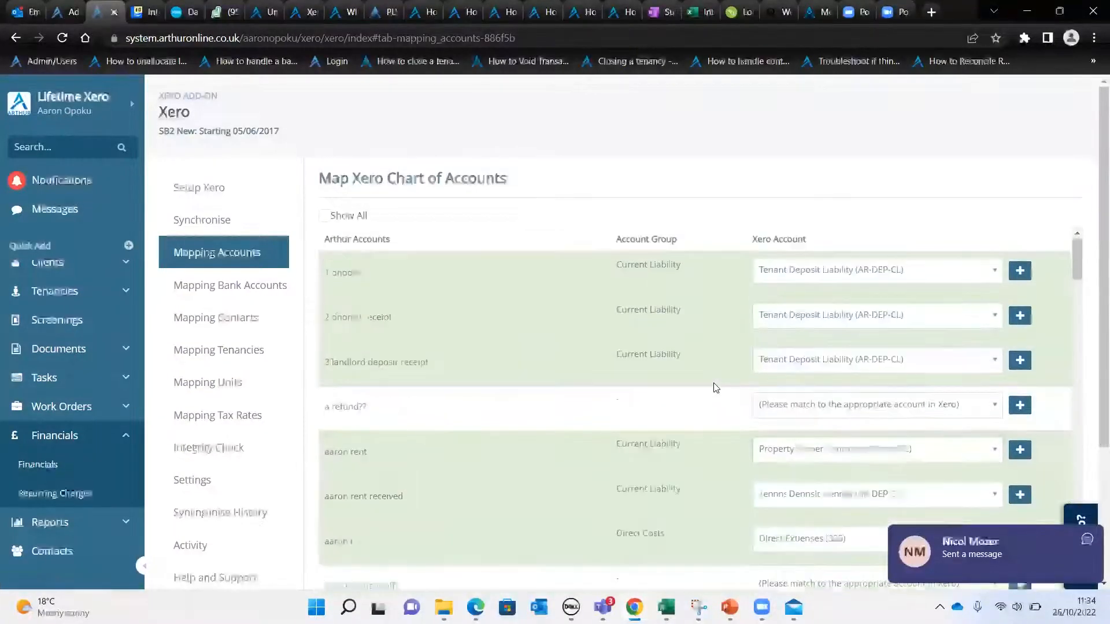
left_click(1084, 540)
left_click(993, 180)
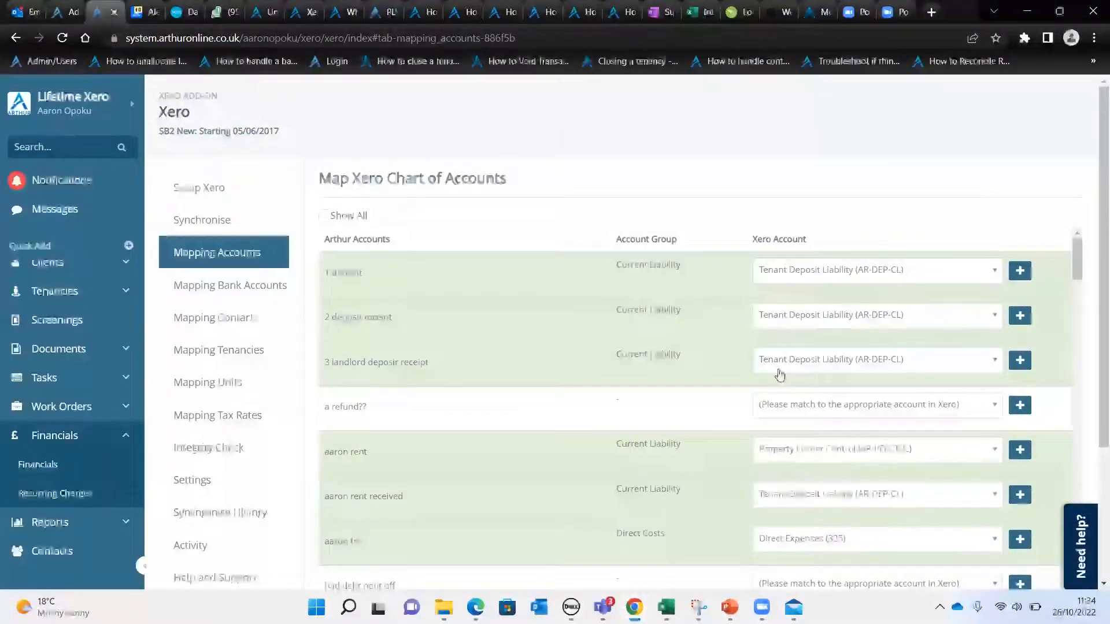
scroll(779, 374, "down", 8)
scroll(779, 374, "down", 8)
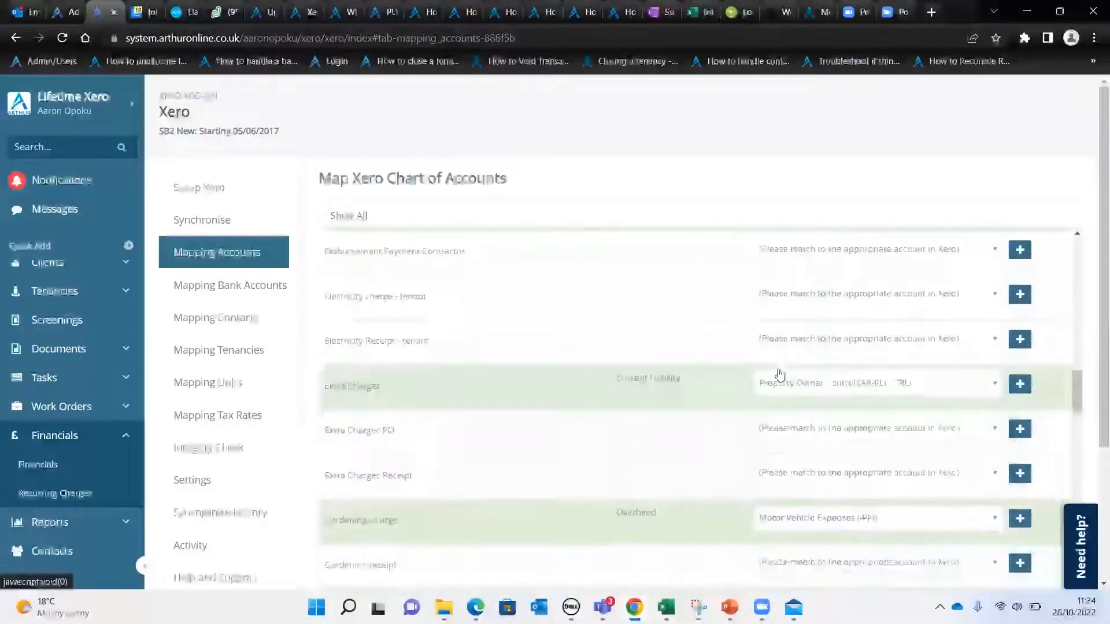
Open the bank account mapping and match Arthur's unmapped DPS Control account to the Xero bank account DPS Control (DPS)
left_click(218, 287)
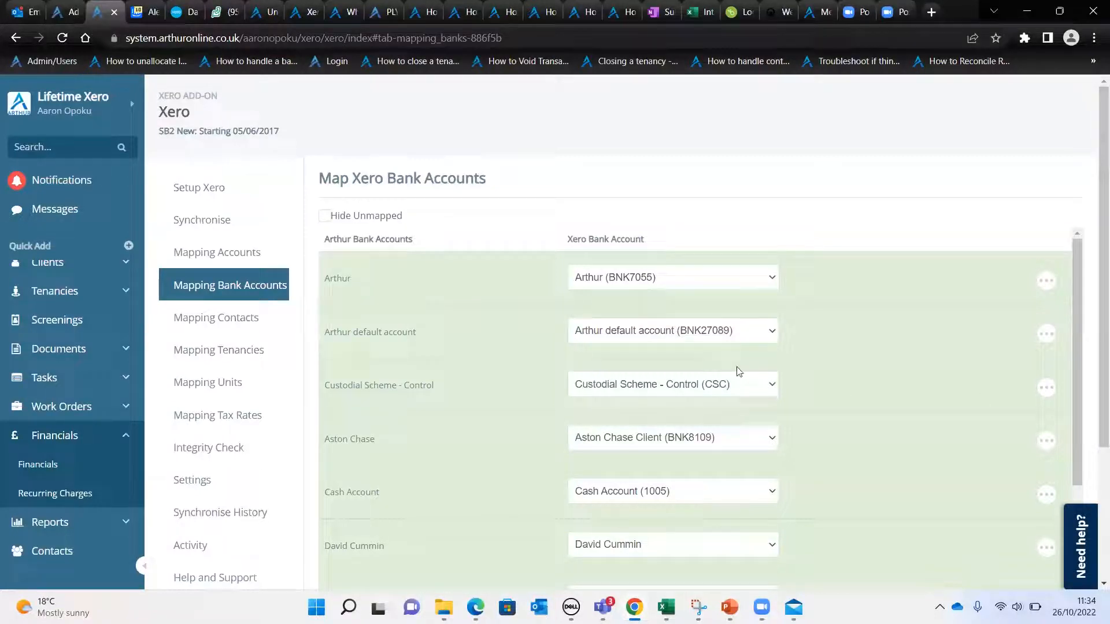
scroll(472, 314, "down", 5)
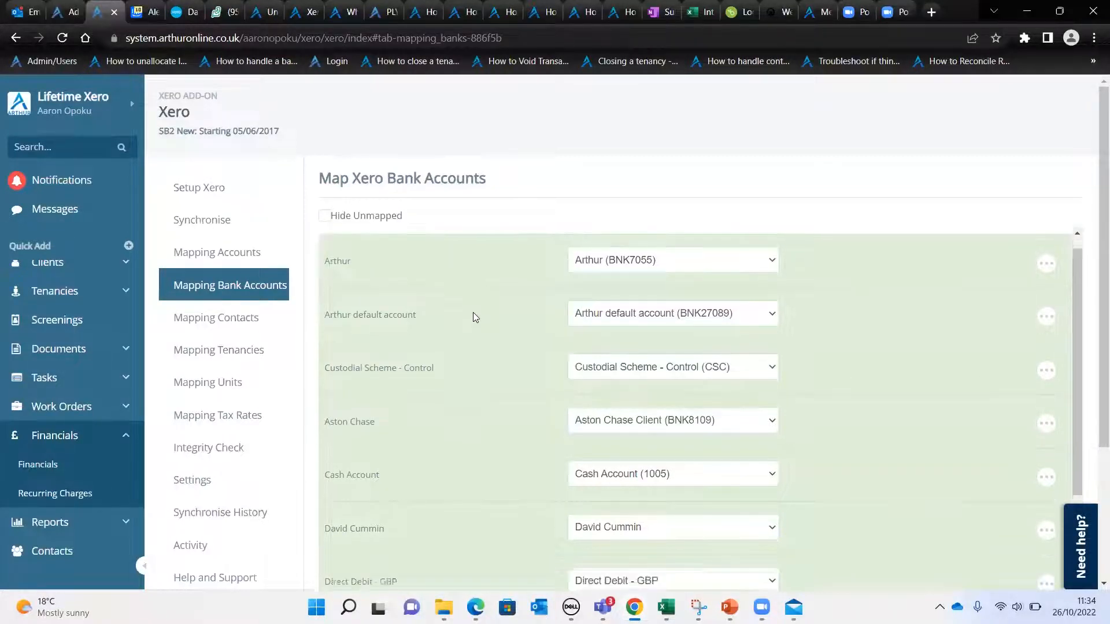
scroll(469, 338, "down", 5)
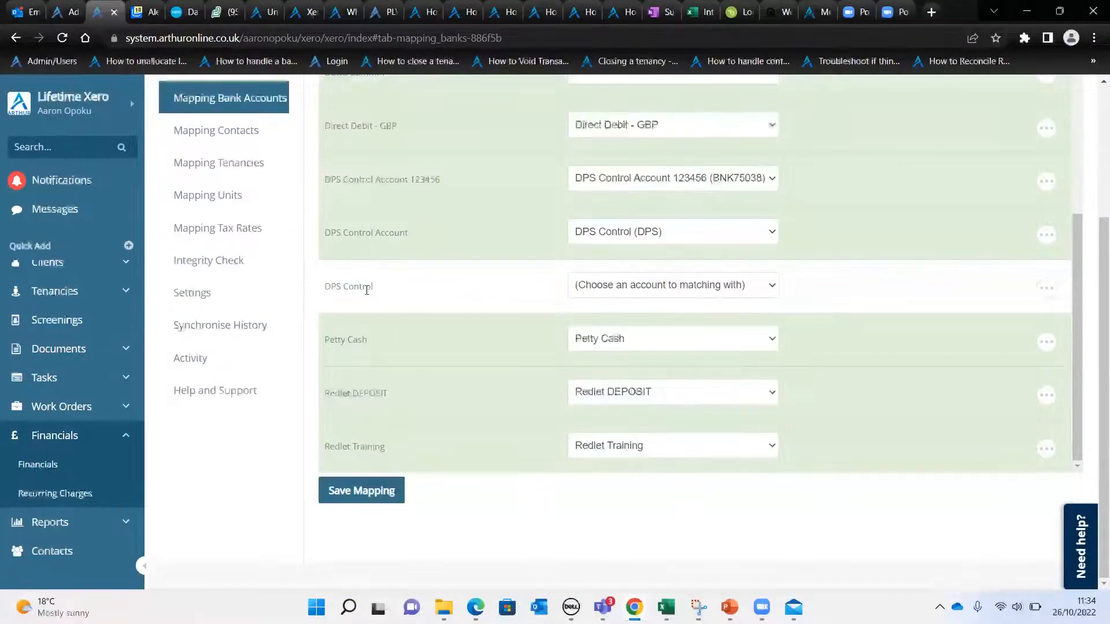
left_click_drag(325, 293, 396, 292)
left_click(422, 289)
left_click(639, 286)
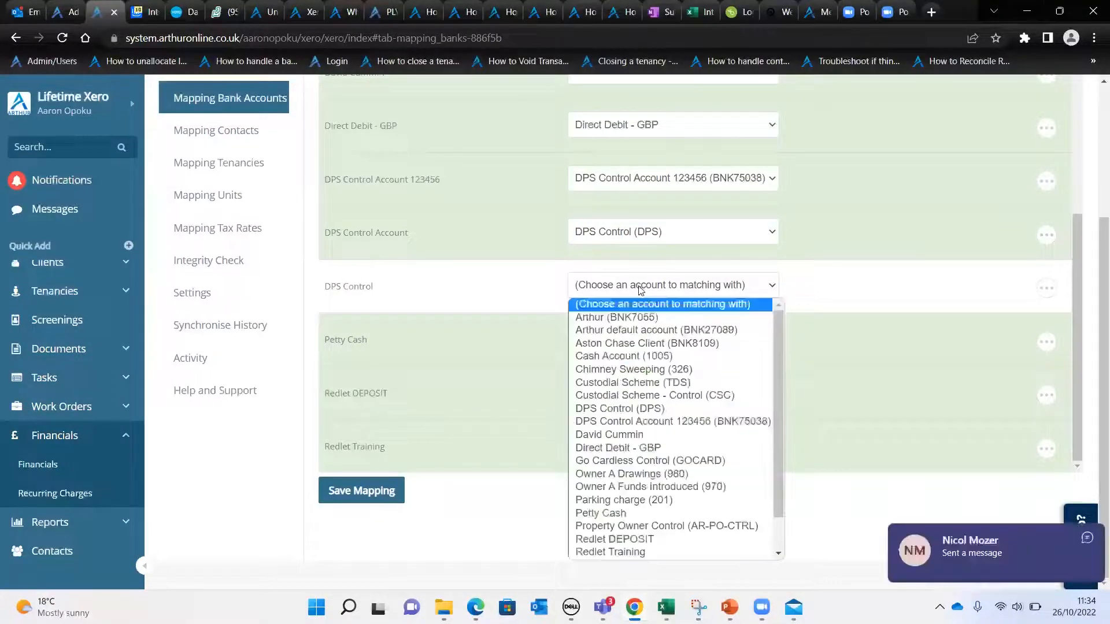
left_click(615, 409)
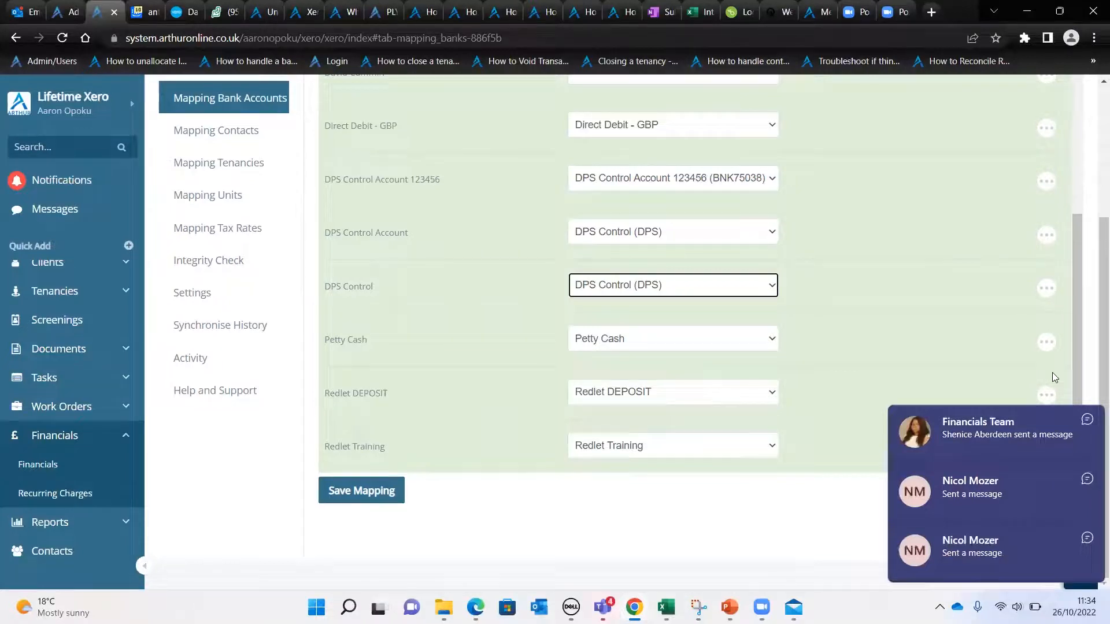
Open the contact mapping and review the contractors and property owners matched to Xero contacts
left_click(252, 137)
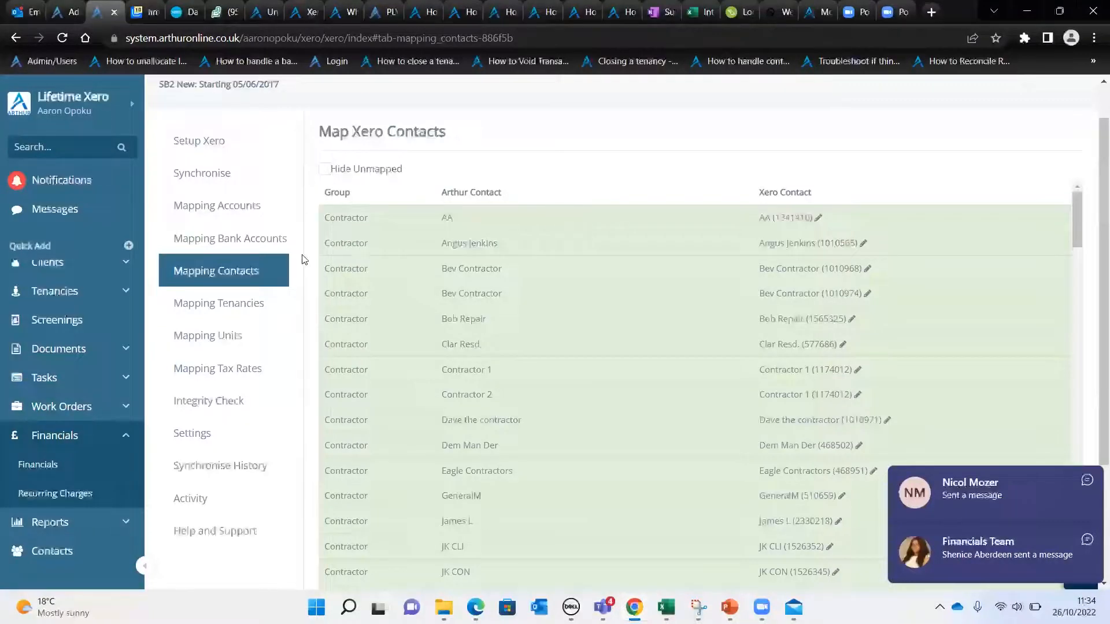
scroll(364, 254, "down", 15)
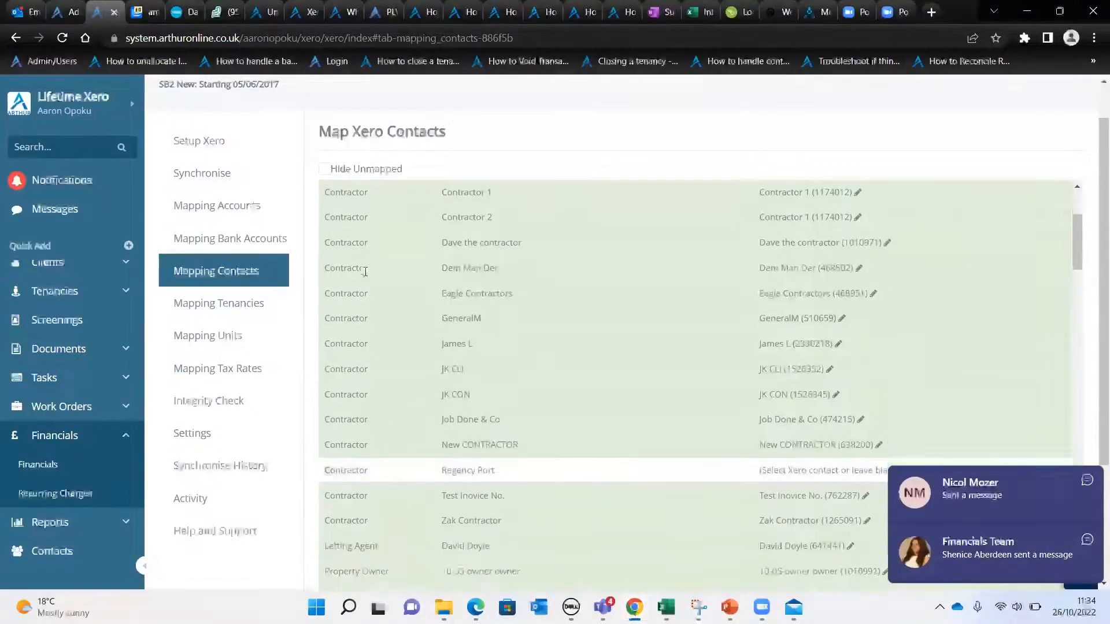
scroll(364, 259, "down", 15)
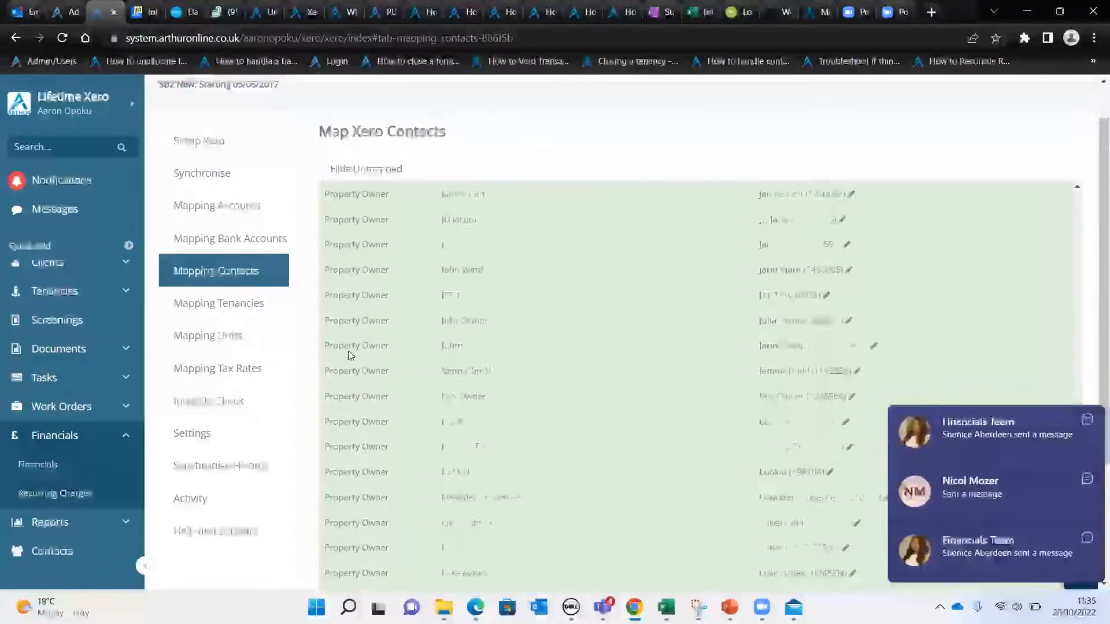
scroll(659, 304, "up", 10)
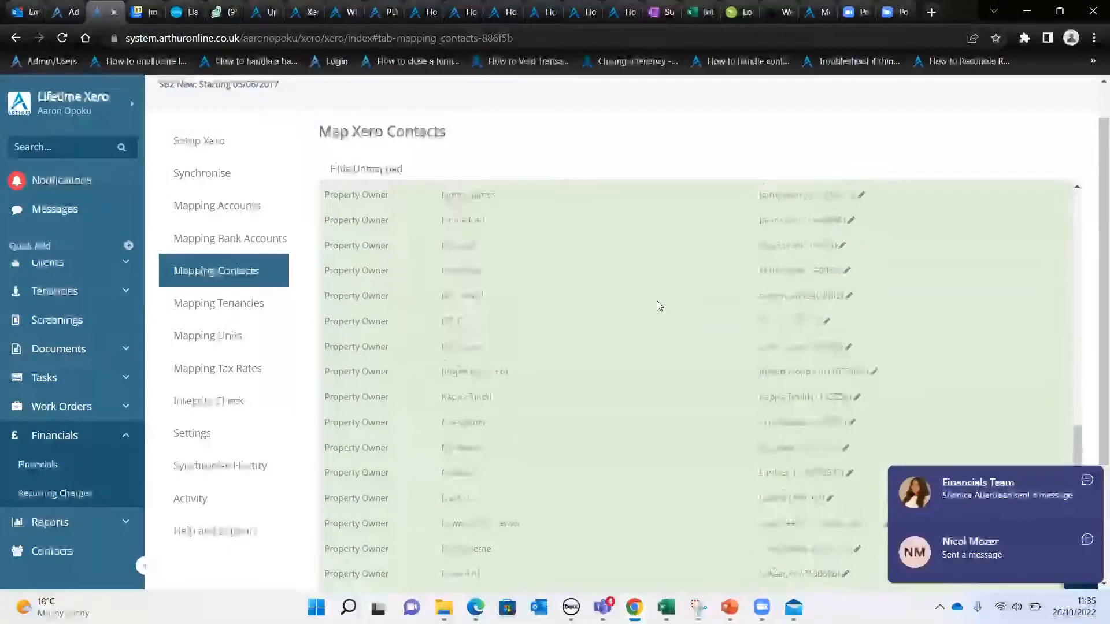
Open the tenancy mapping, and view the unit mapping with its Xero tracking codes for units and properties
left_click(223, 304)
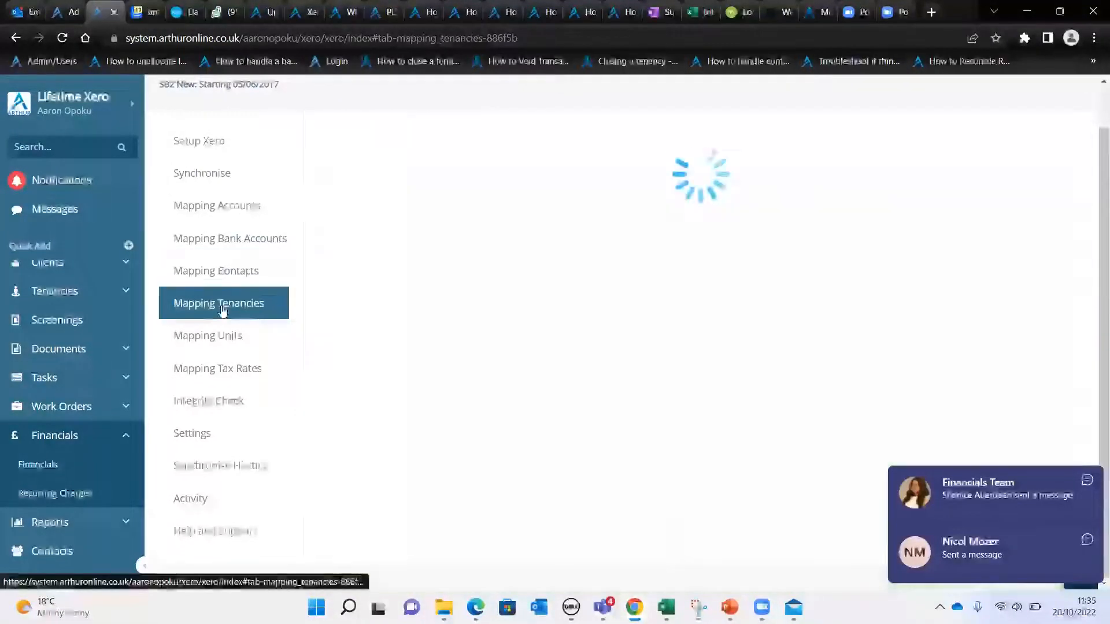
left_click(223, 339)
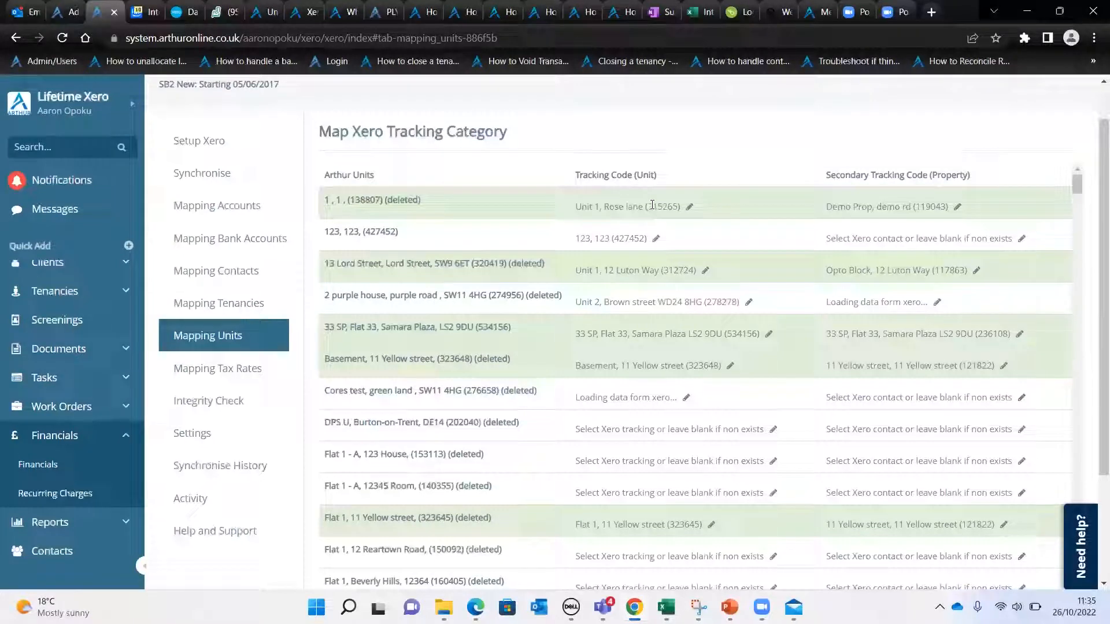
Open the tax rate mapping and examine which Xero expense and income tax rates each Arthur rate is matched to
left_click(250, 370)
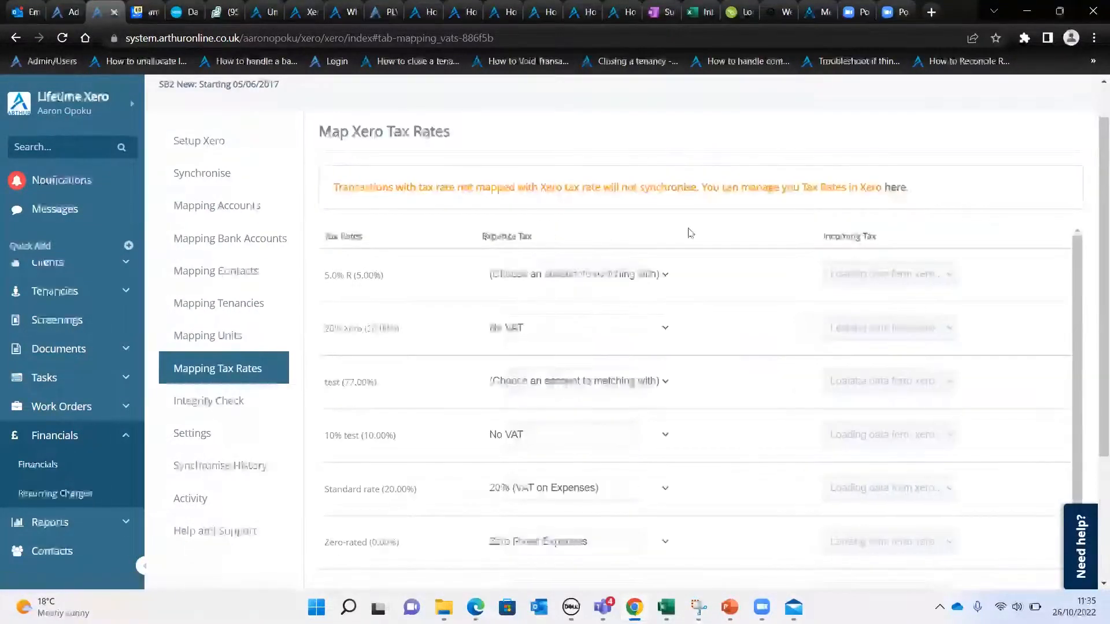
scroll(684, 227, "down", 3)
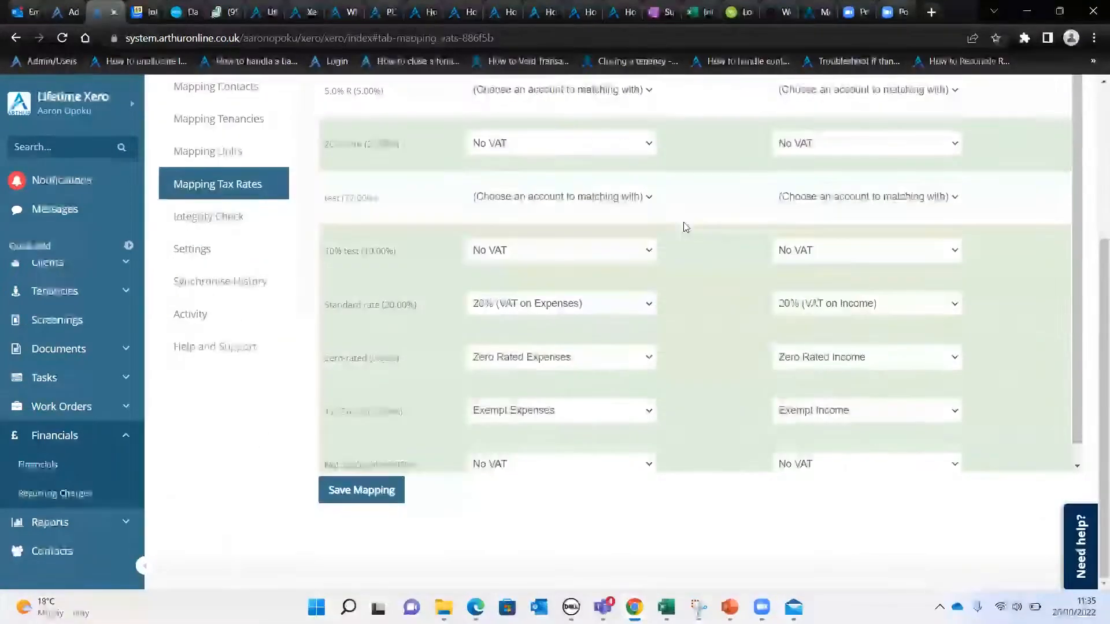
scroll(765, 218, "up", 4)
scroll(435, 324, "down", 3)
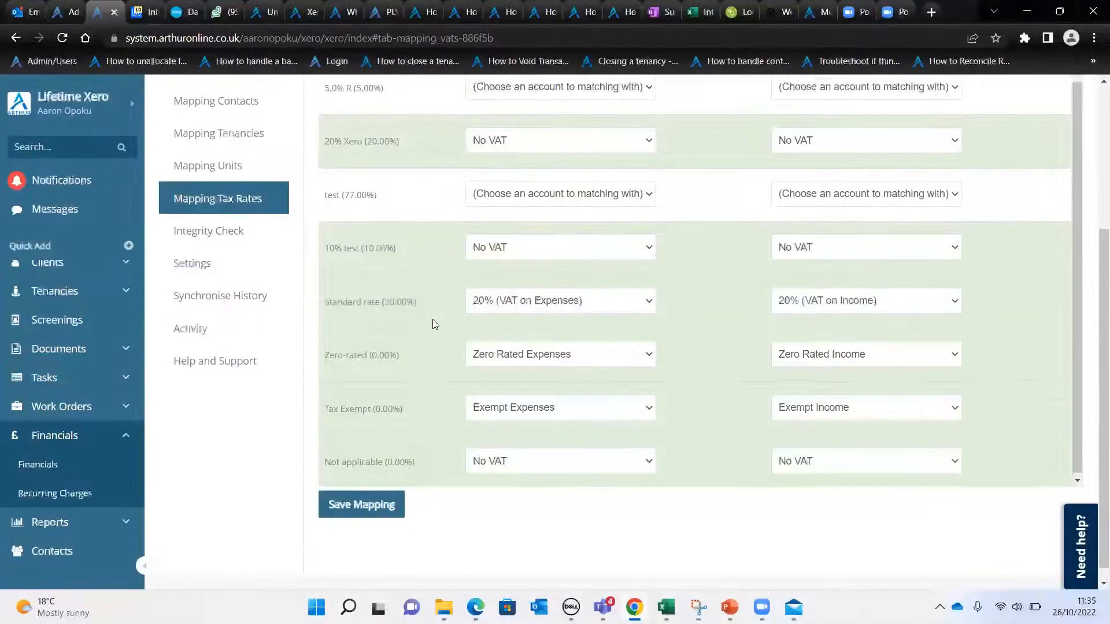
scroll(435, 324, "up", 1)
scroll(430, 320, "up", 4)
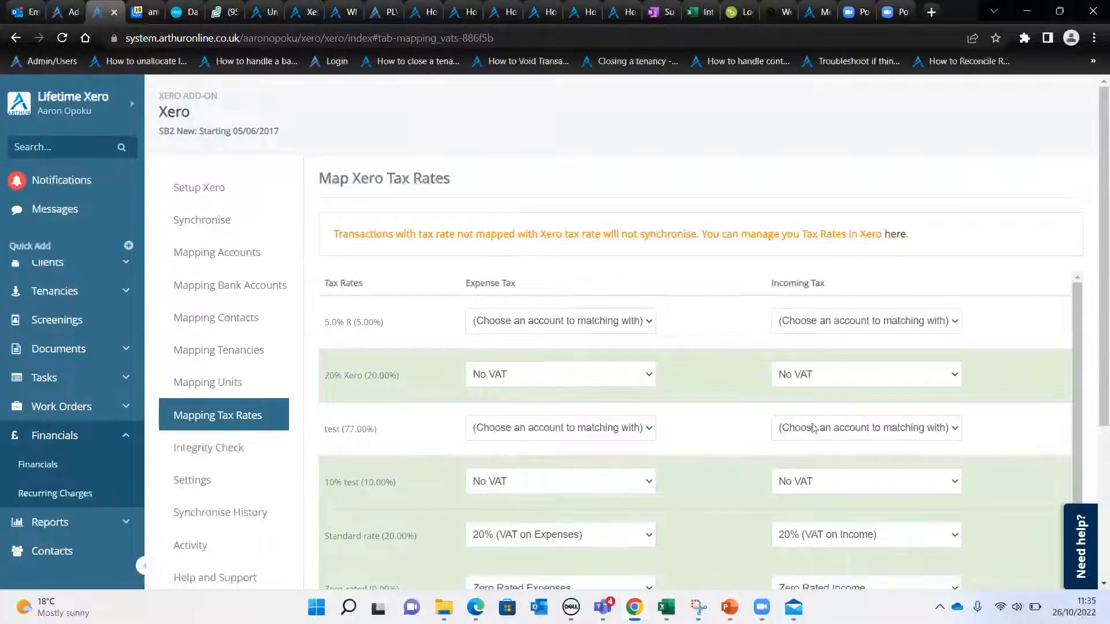
scroll(228, 347, "down", 4)
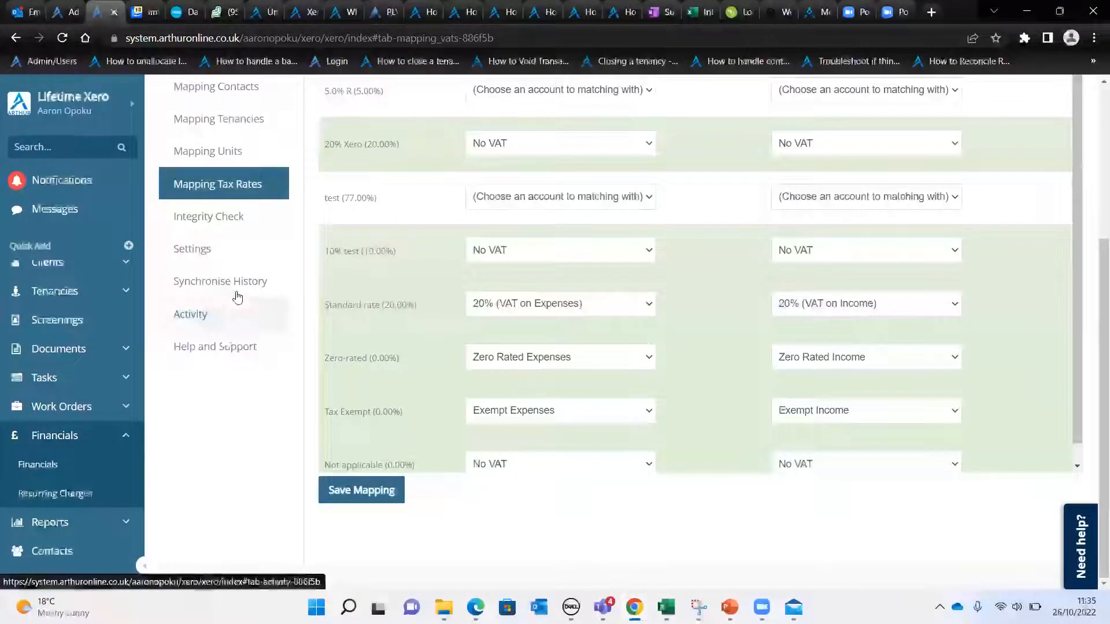
scroll(237, 291, "up", 4)
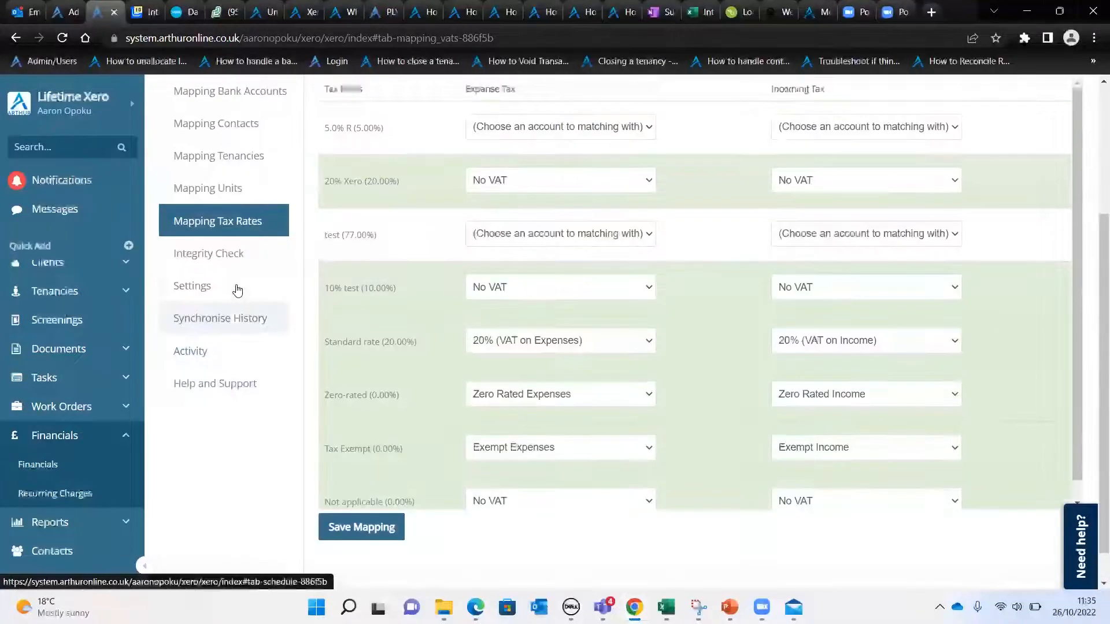
Open the Xero synchronisation page, and return to the Xero setup overview to review the mapping checklist
left_click(224, 219)
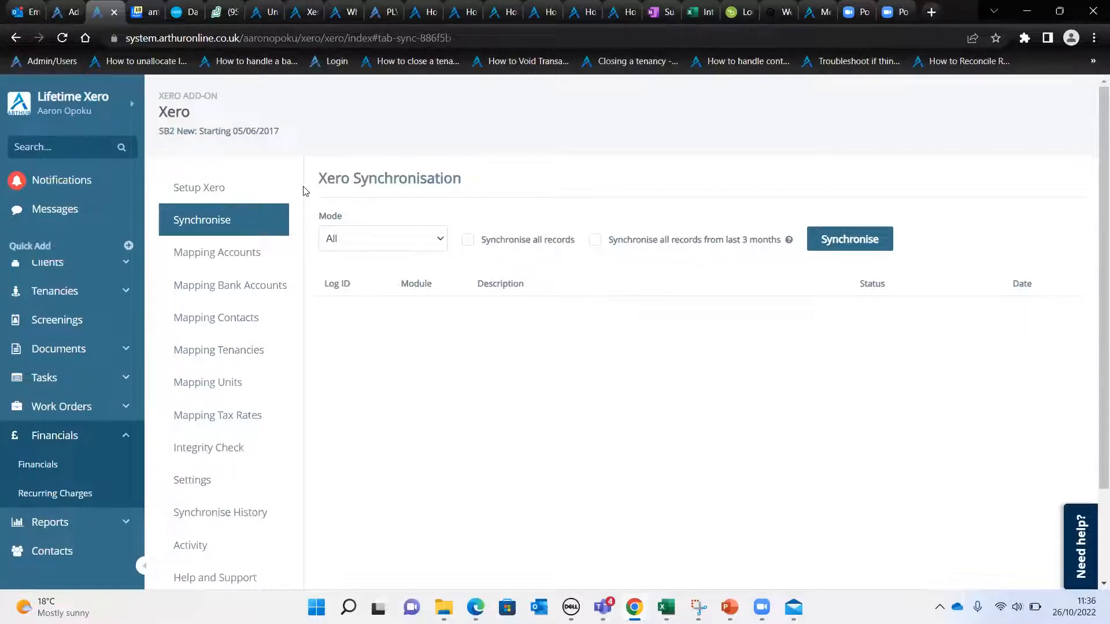
left_click(211, 188)
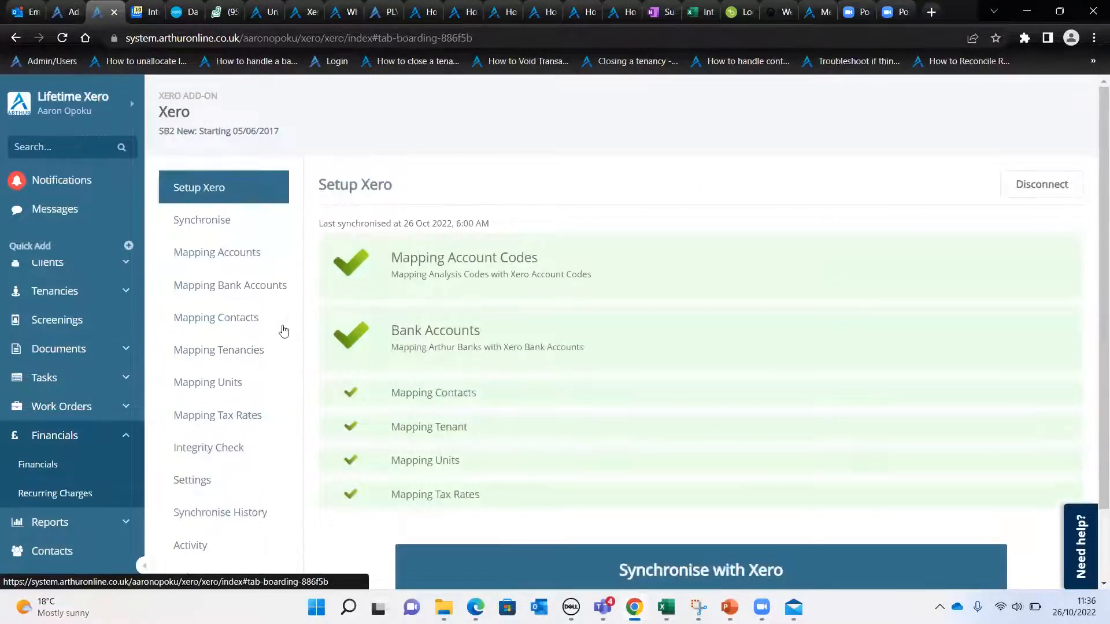
View the synchronisation history with its scheduled runs, and open the Xero settings to review tracking groups and default transaction types
scroll(279, 339, "down", 2)
left_click(235, 428)
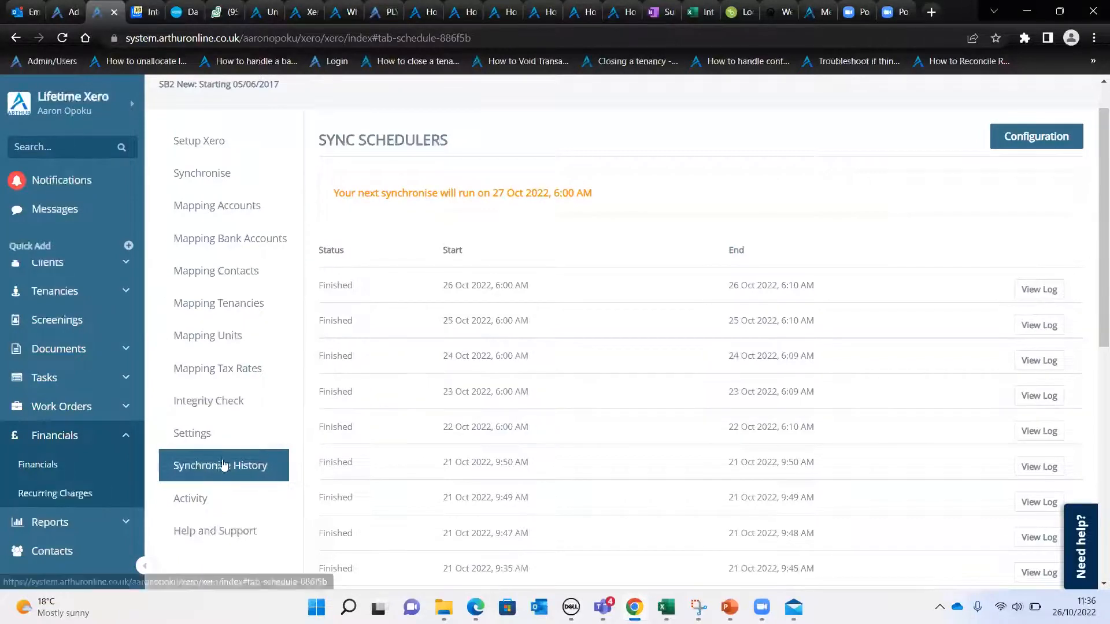
left_click(224, 443)
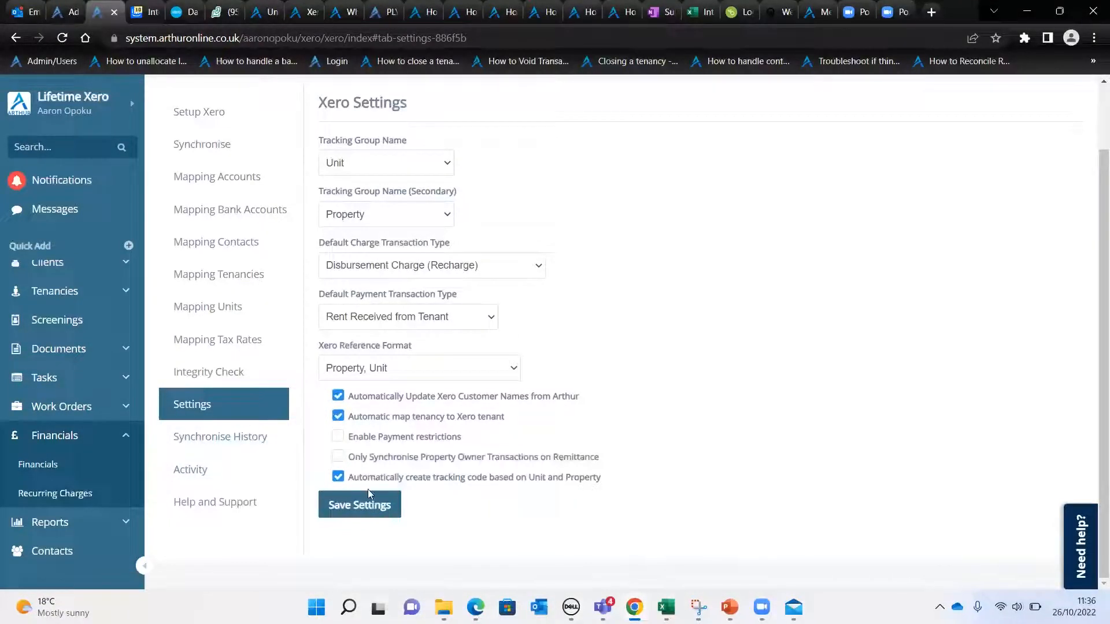
Return to the synchronisation history and open the configuration of the sync schedulers
left_click(200, 437)
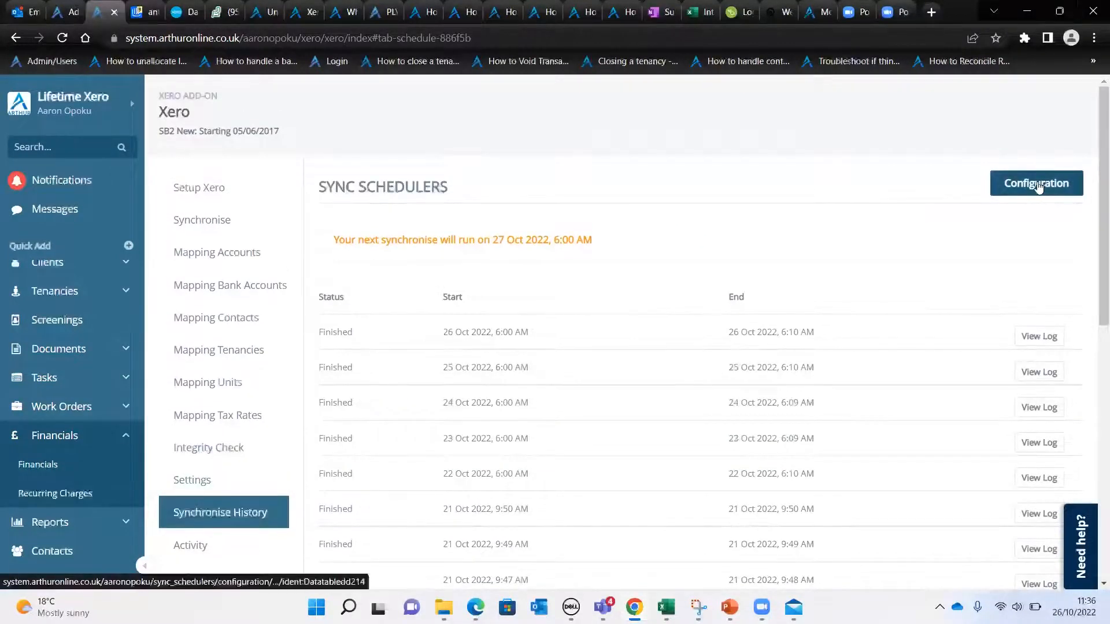
left_click(1024, 183)
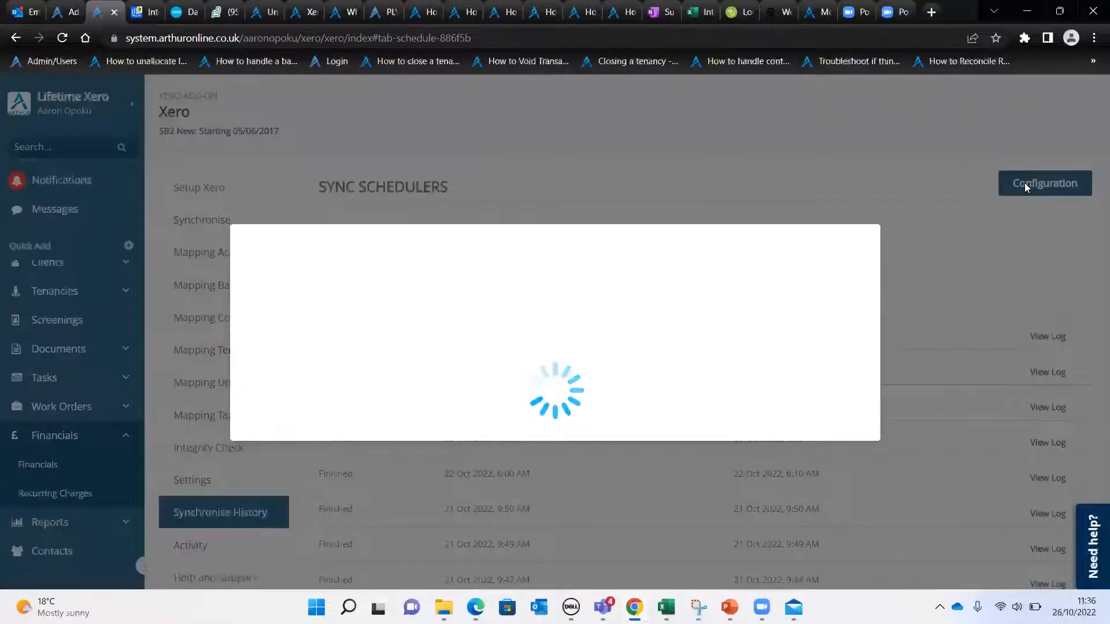